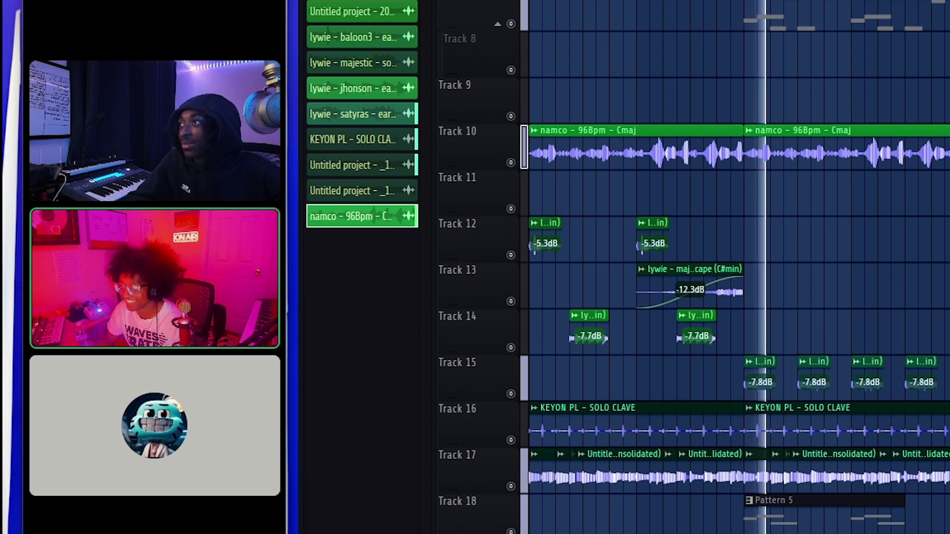
Step: Review the transpose settings of the SoundShifter Pitch Stereo effect on the master mixer track
{"action": "key", "text": "F9"}
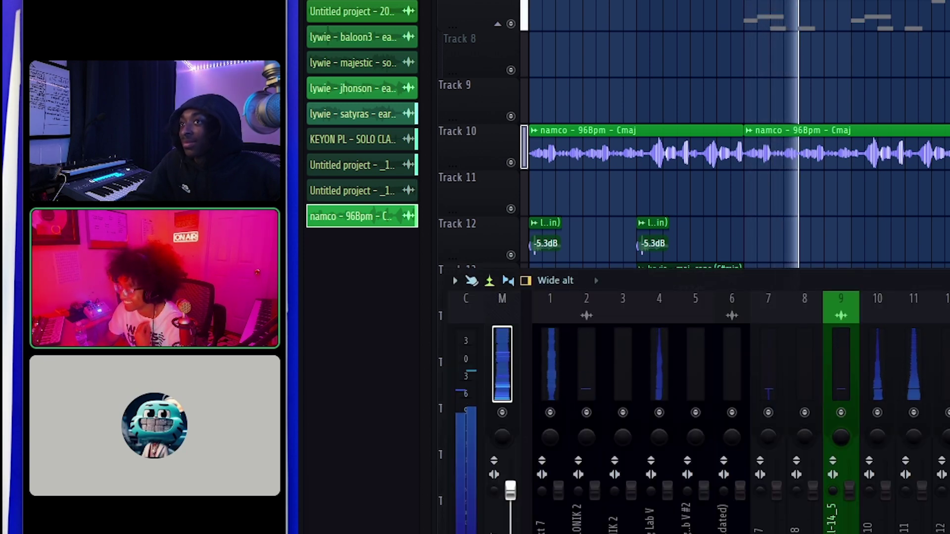
{"action": "left_click", "coordinate": [731, 303]}
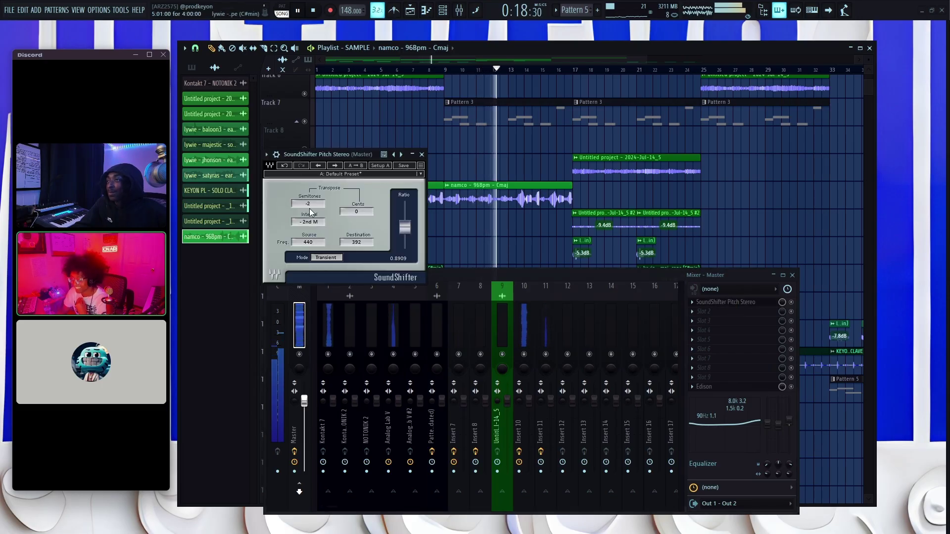
{"action": "scroll", "coordinate": [314, 208], "scroll_direction": "up", "scroll_amount": 1}
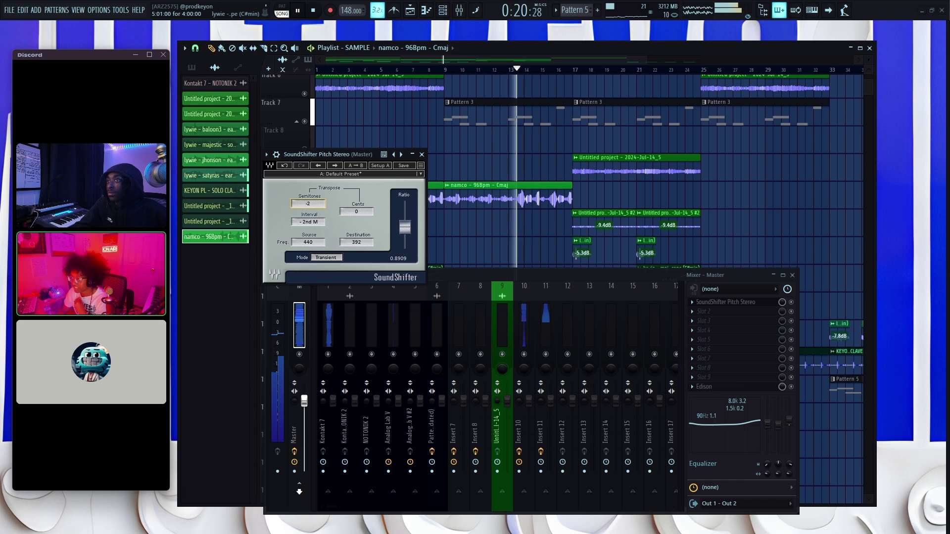
{"action": "left_click", "coordinate": [422, 154]}
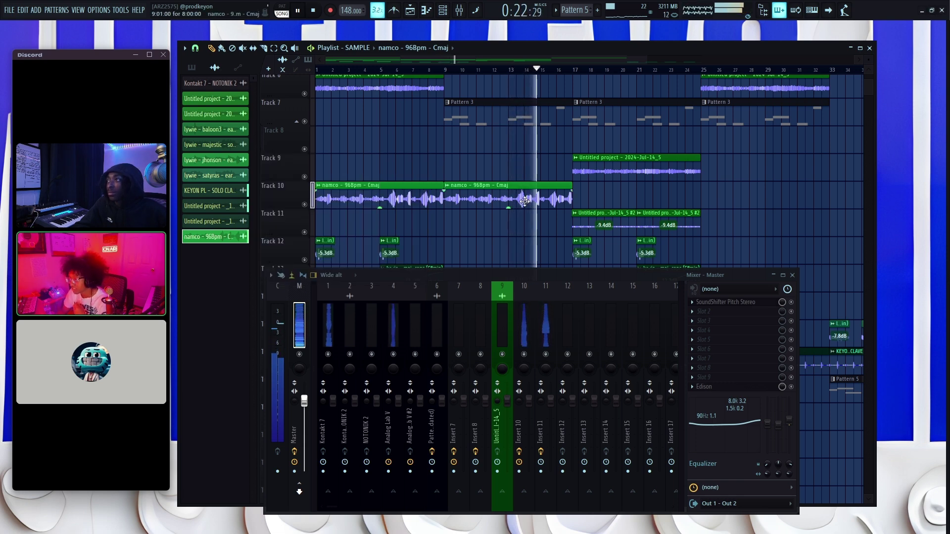
{"action": "double_click", "coordinate": [521, 199]}
{"action": "left_click_drag", "start_coordinate": [535, 229], "coordinate": [535, 235]}
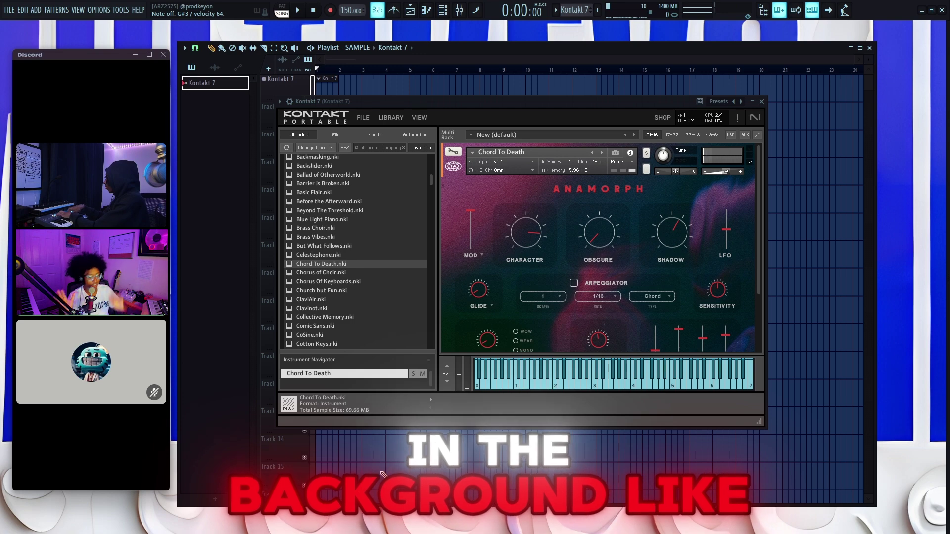
Step: Add a D3 note below the C#4 note in the Kontakt 7 piano roll, and delete the G#4, A4 and C#4 notes
{"action": "left_click", "coordinate": [289, 447]}
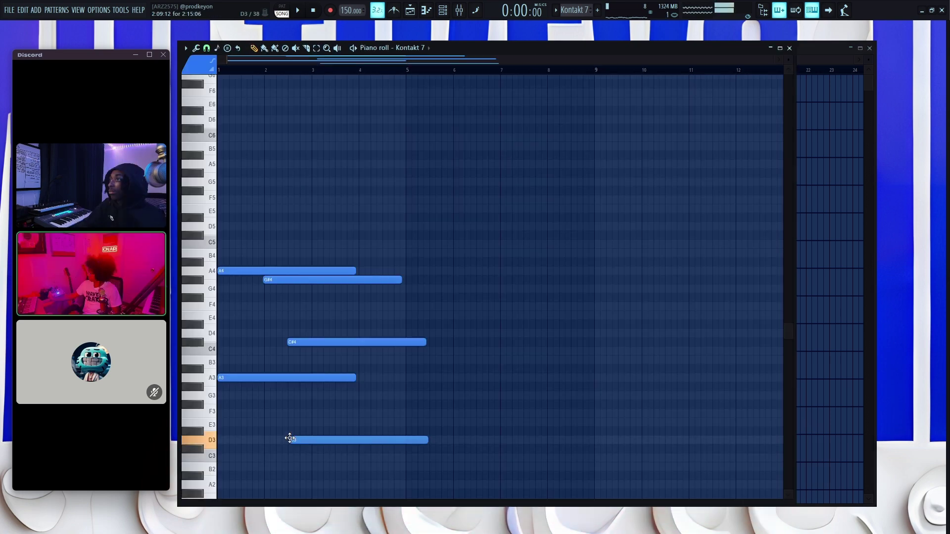
{"action": "key", "text": "space"}
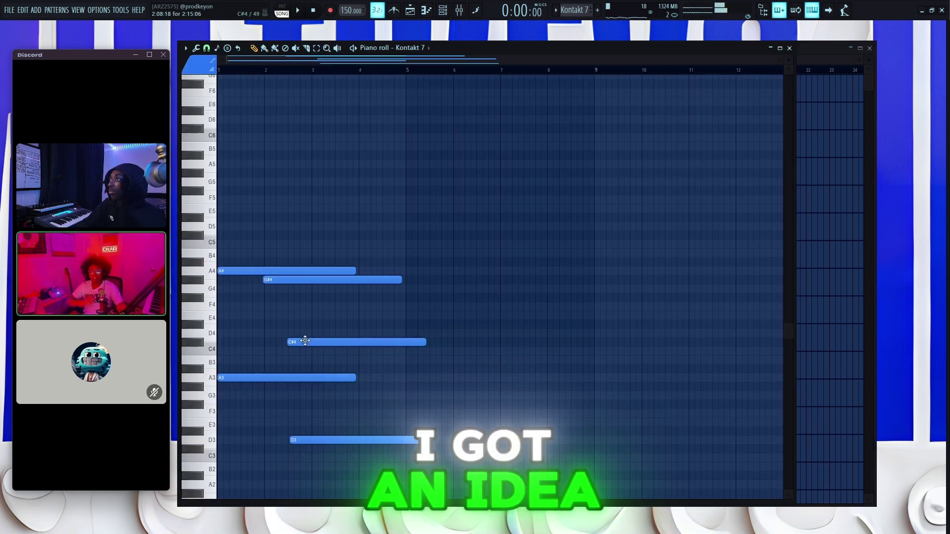
{"action": "right_click", "coordinate": [357, 282]}
{"action": "right_click", "coordinate": [335, 270]}
{"action": "right_click", "coordinate": [347, 343]}
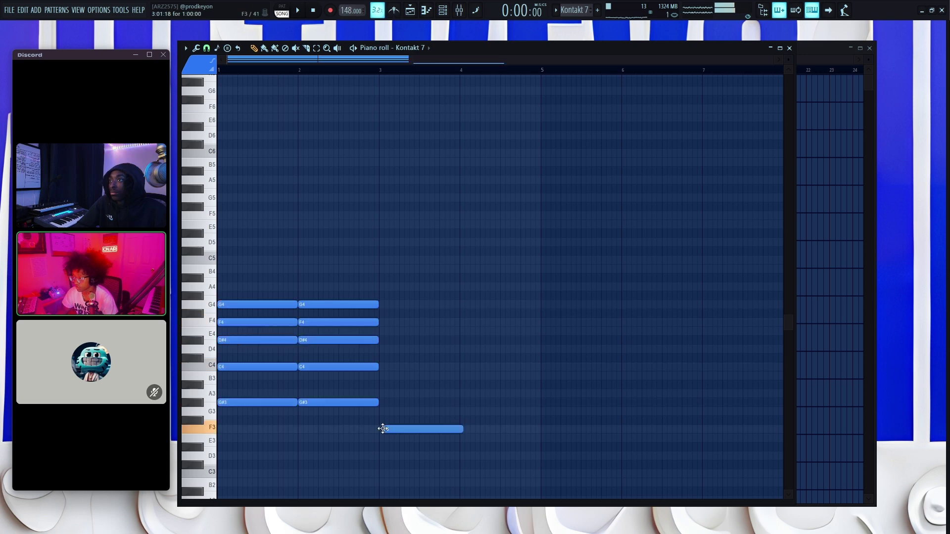
Step: Stack one-bar G#3, C4 and D#4 notes above the F3 note in bar 3 and play the chord back
{"action": "left_click", "coordinate": [380, 402]}
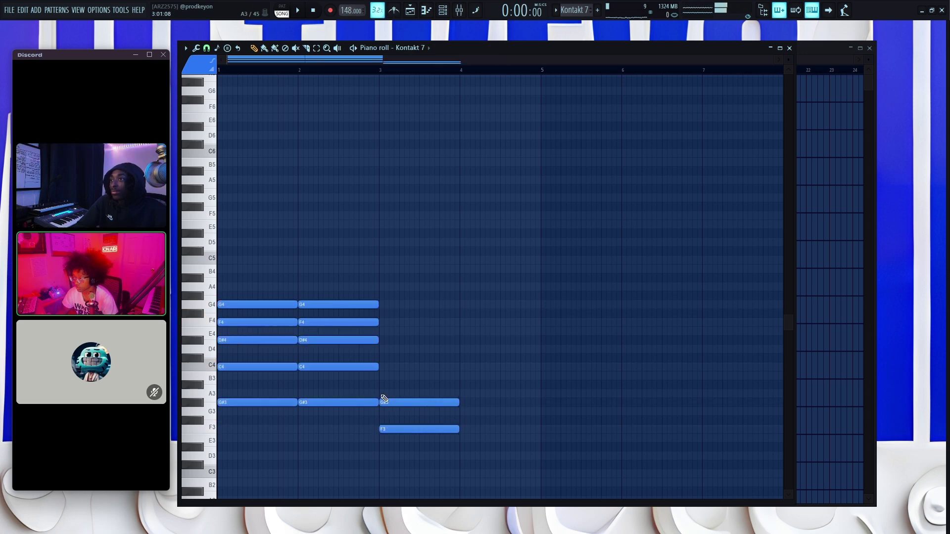
{"action": "left_click_drag", "start_coordinate": [380, 377], "coordinate": [380, 368]}
{"action": "key", "text": "space"}
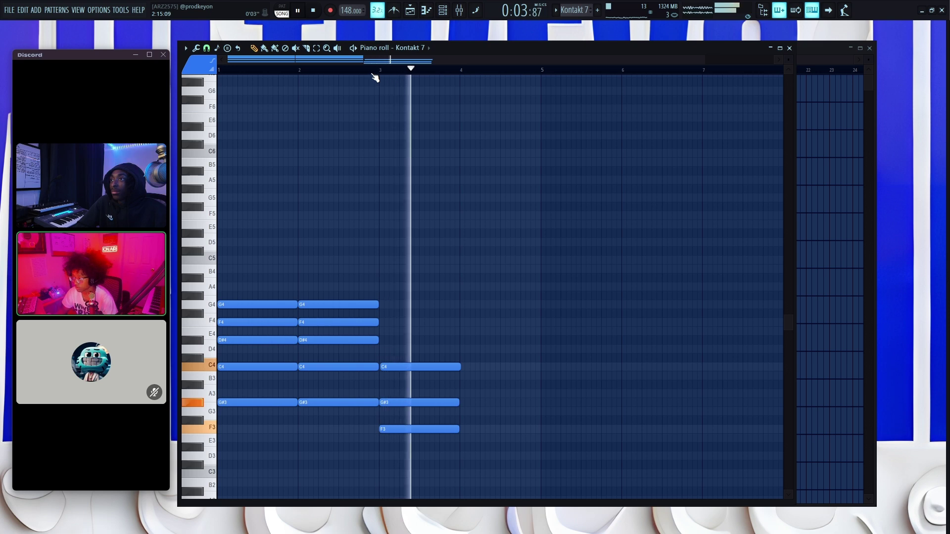
{"action": "key", "text": "space"}
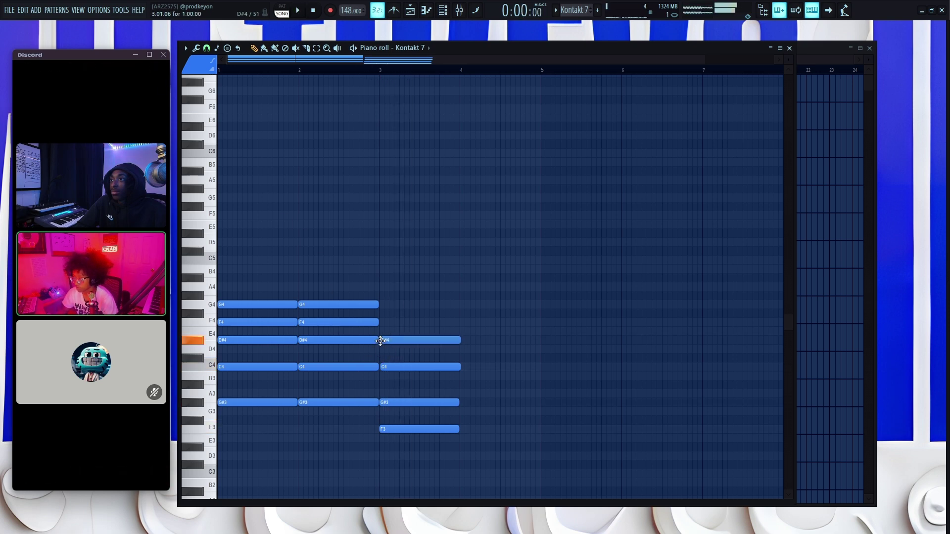
{"action": "key", "text": "space"}
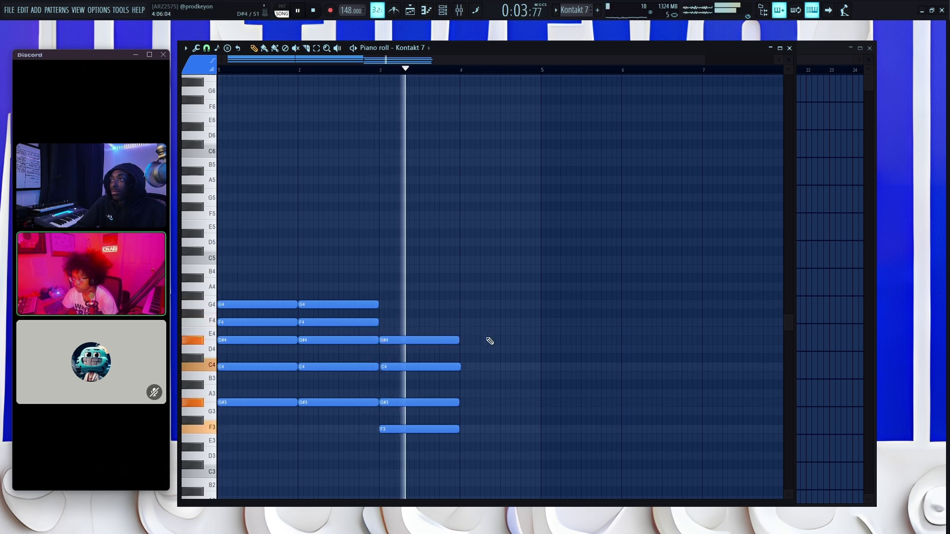
{"action": "scroll", "coordinate": [500, 328], "scroll_direction": "down", "scroll_amount": 1}
{"action": "key", "text": "space"}
Step: Build a one-bar chord of G3, A#3, D4 and F4 in bar 4 and play the progression
{"action": "left_click", "coordinate": [461, 397]}
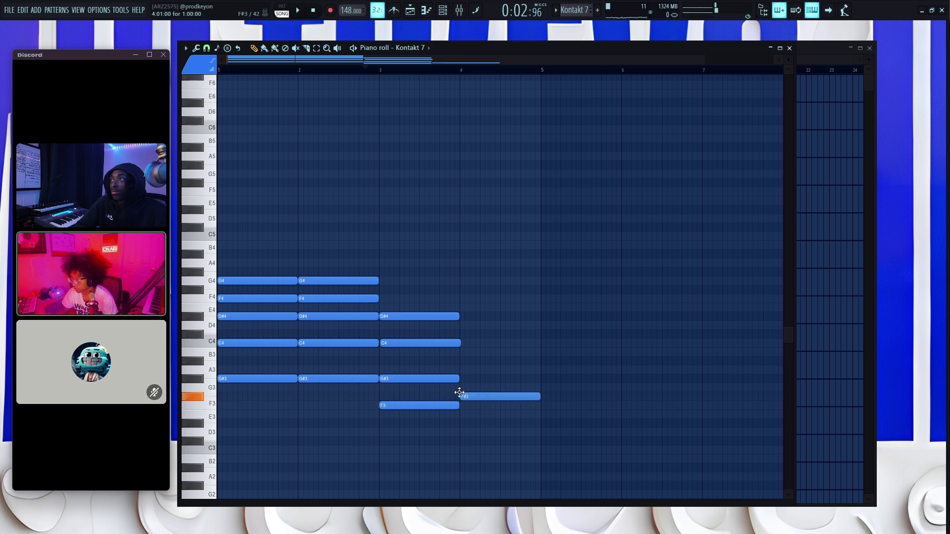
{"action": "left_click_drag", "start_coordinate": [459, 389], "coordinate": [459, 389]}
{"action": "left_click_drag", "start_coordinate": [460, 355], "coordinate": [460, 325]}
{"action": "left_click", "coordinate": [457, 283]}
{"action": "left_click_drag", "start_coordinate": [458, 283], "coordinate": [470, 297]}
{"action": "key", "text": "space"}
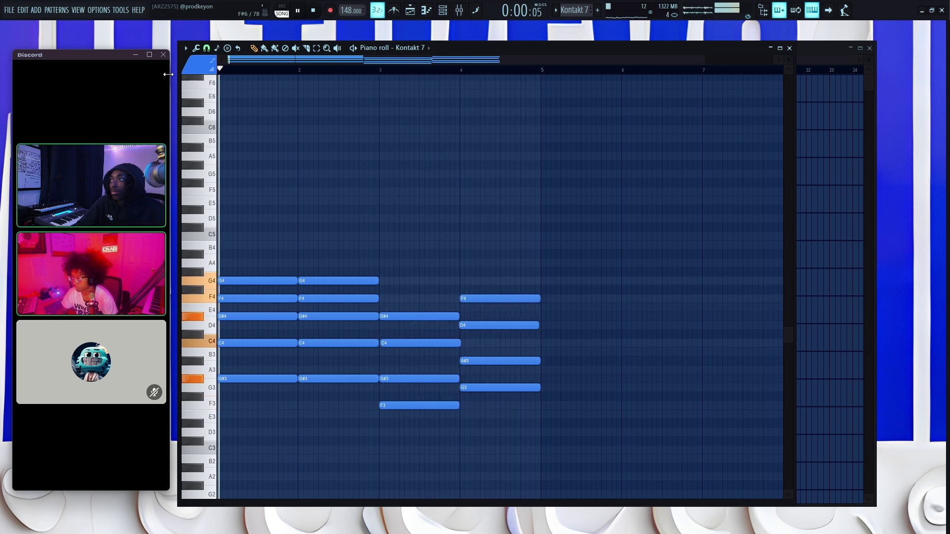
Step: Flip the four-bar chord progression horizontally with the score flipper and stop playback
{"action": "key", "text": "alt+y"}
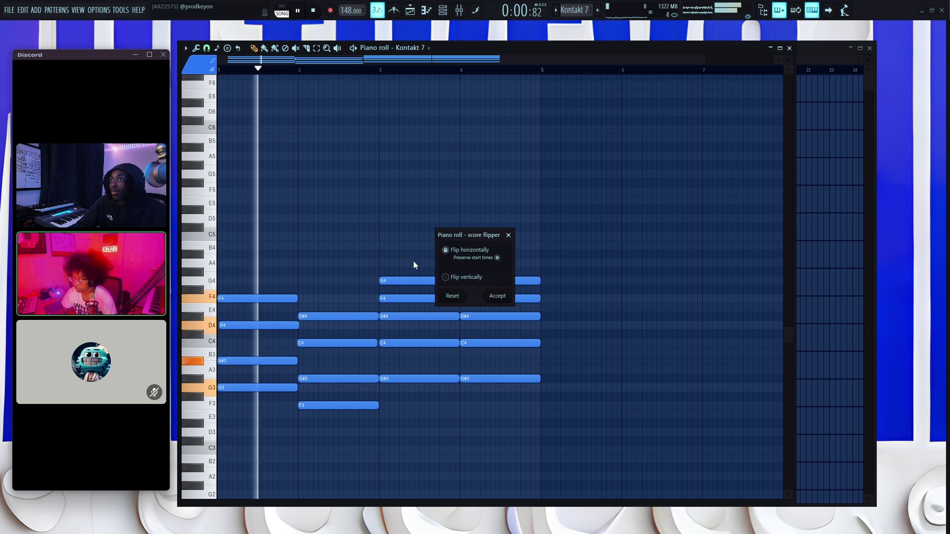
{"action": "left_click", "coordinate": [498, 297]}
{"action": "key", "text": "space"}
Step: Shorten the bar 1 chord to half a bar and fit the bar 3 chord, also halved, into the rest of bar 1
{"action": "left_click_drag", "start_coordinate": [290, 398], "coordinate": [255, 300]}
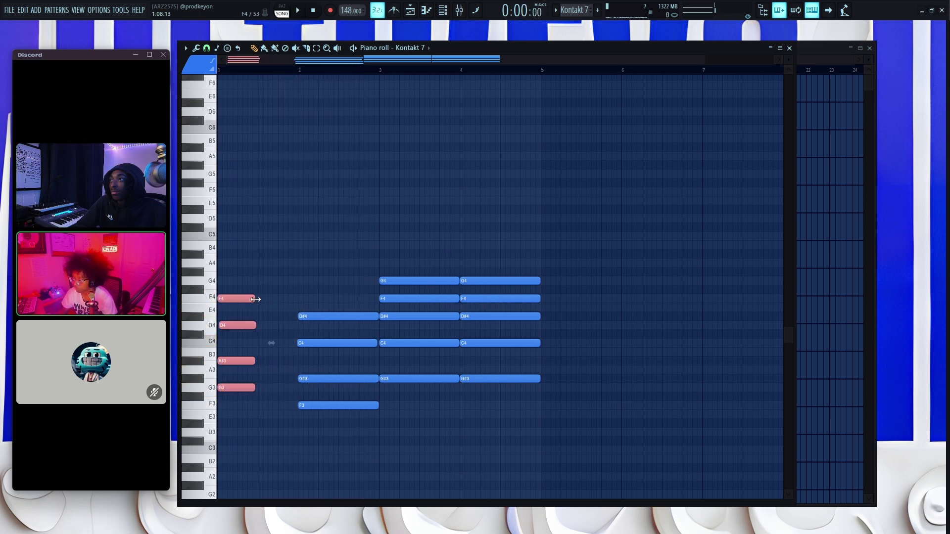
{"action": "left_click_drag", "start_coordinate": [388, 426], "coordinate": [297, 281]}
{"action": "key", "text": "space"}
{"action": "key", "text": "space"}
{"action": "key", "text": "space"}
{"action": "key", "text": "space"}
{"action": "key", "text": "space"}
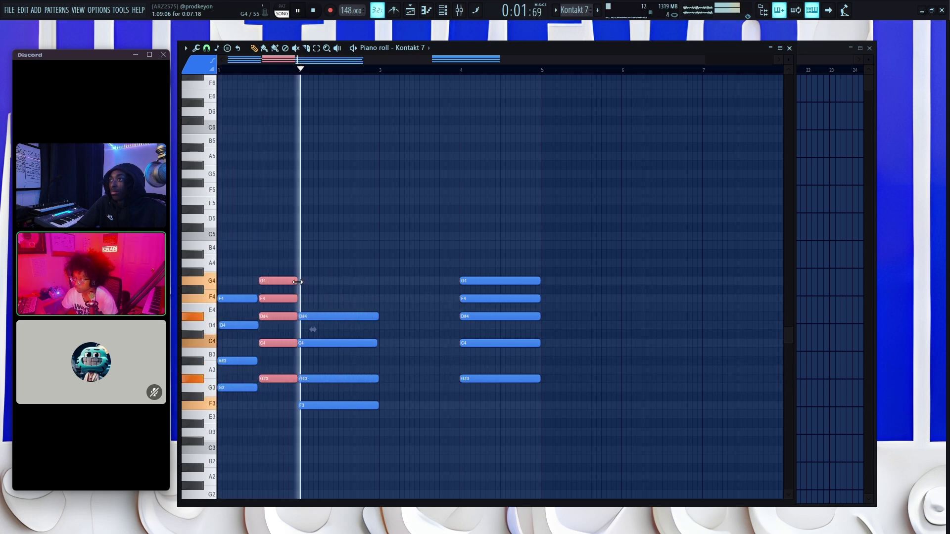
Step: Delete the G#3–G4 chord in bar 4 and duplicate the bar 2 chord into bars 3 and 4
{"action": "left_click_drag", "start_coordinate": [484, 460], "coordinate": [479, 273]}
{"action": "right_click", "coordinate": [480, 281]}
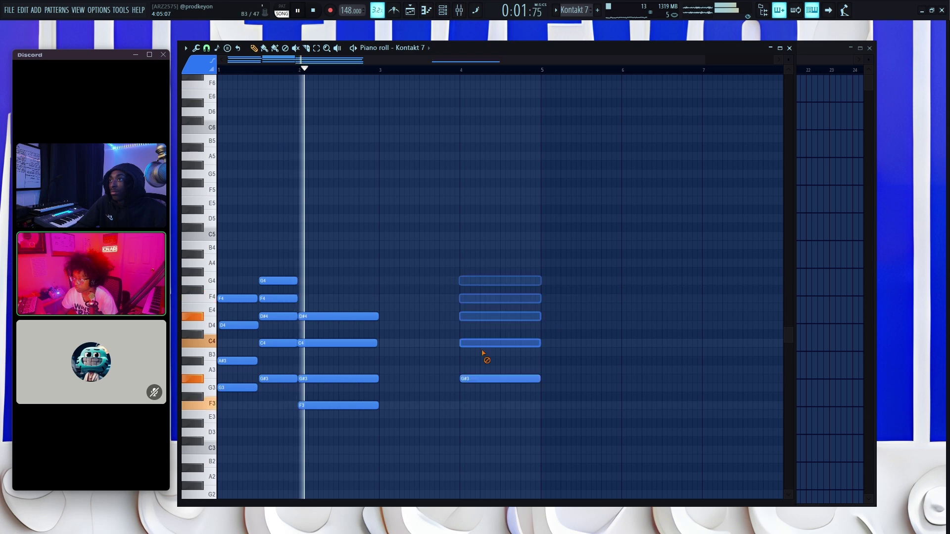
{"action": "left_click_drag", "start_coordinate": [385, 470], "coordinate": [344, 293]}
{"action": "key", "text": "ctrl+b"}
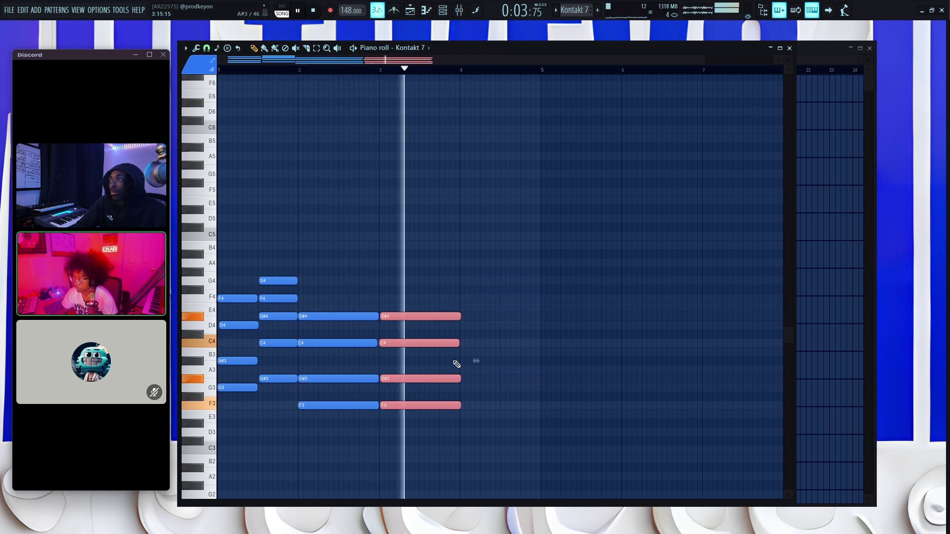
{"action": "key", "text": "ctrl+b"}
Step: Try transposing the half-bar chord at the end of bar 4 up to A3, C4, E4 and G4
{"action": "key", "text": "ctrl+d"}
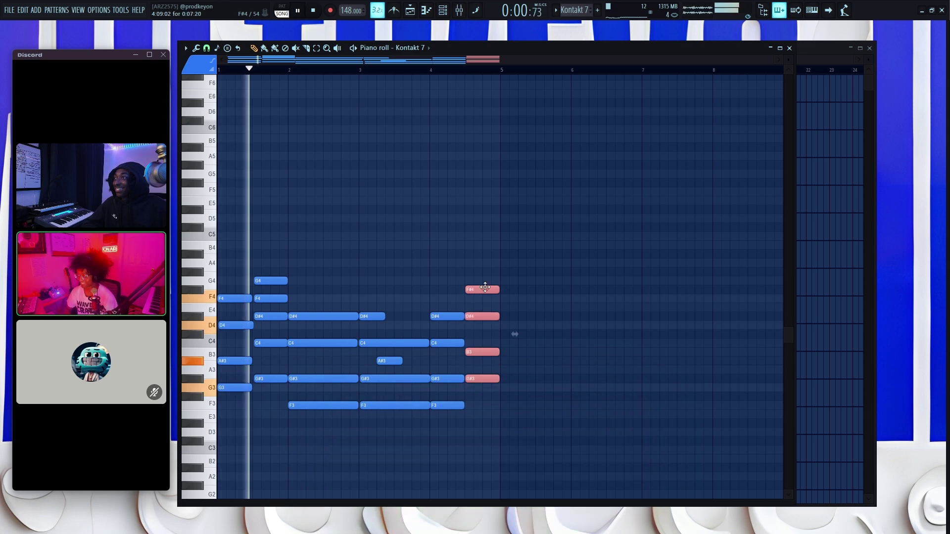
{"action": "key", "text": "shift+Up"}
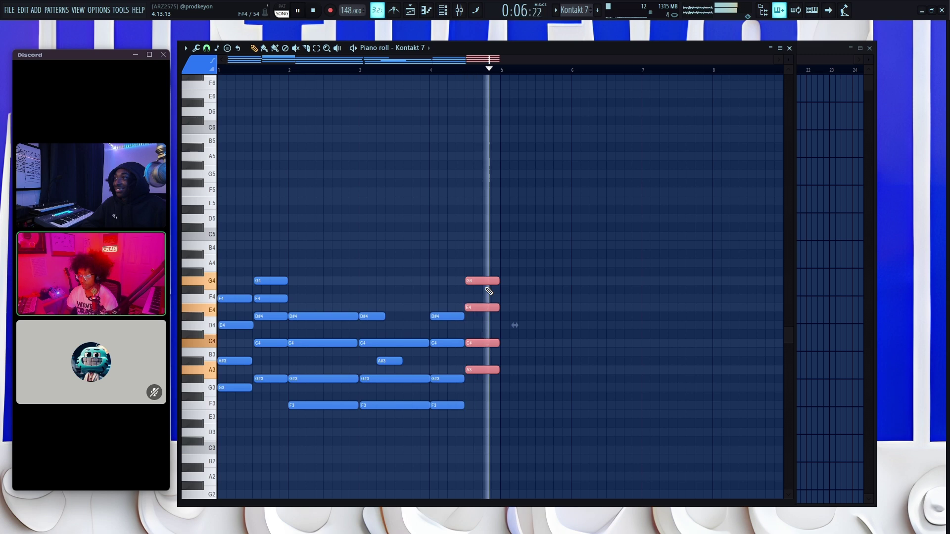
{"action": "key", "text": "space"}
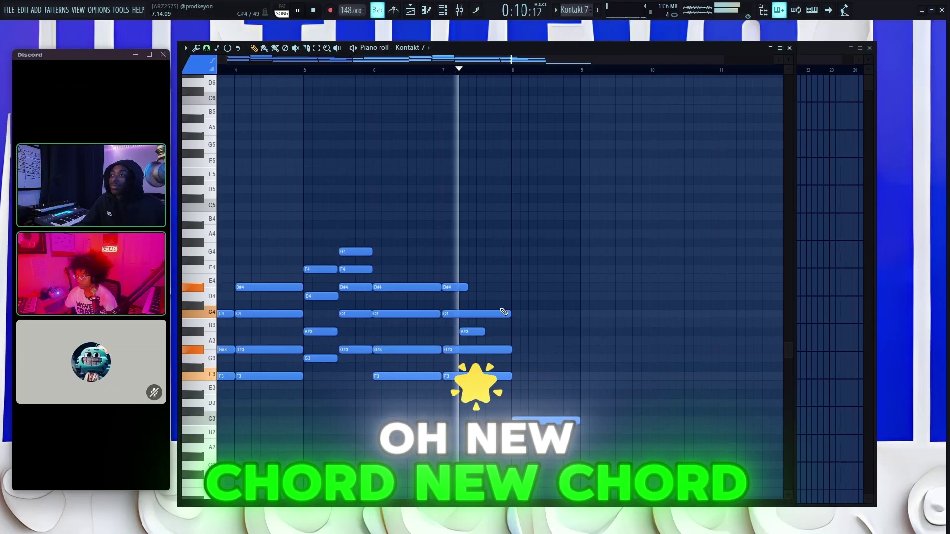
Step: Build a one-bar chord of C3, D#3, G3, A#3 and D4 in bar 8 and play it back
{"action": "left_click", "coordinate": [515, 421]}
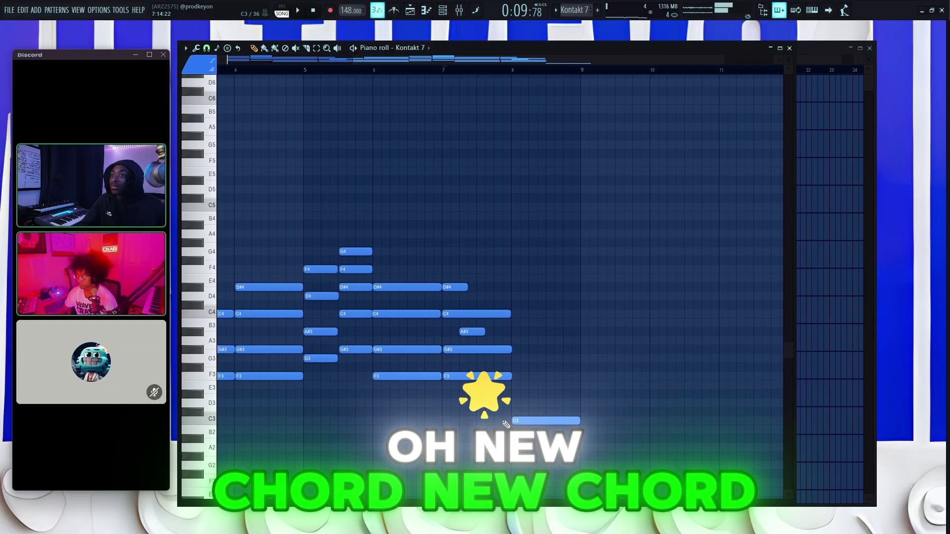
{"action": "left_click", "coordinate": [523, 422]}
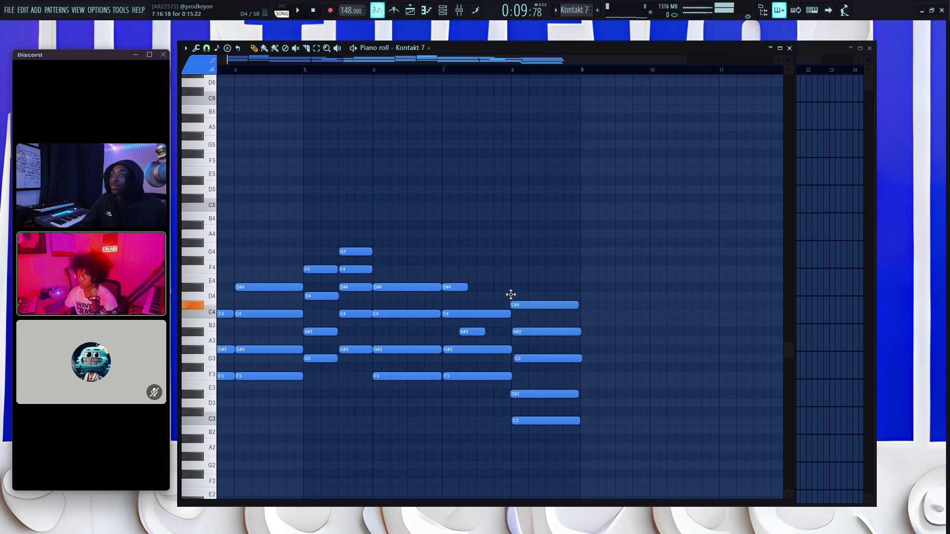
{"action": "left_click_drag", "start_coordinate": [512, 295], "coordinate": [512, 295]}
{"action": "key", "text": "space"}
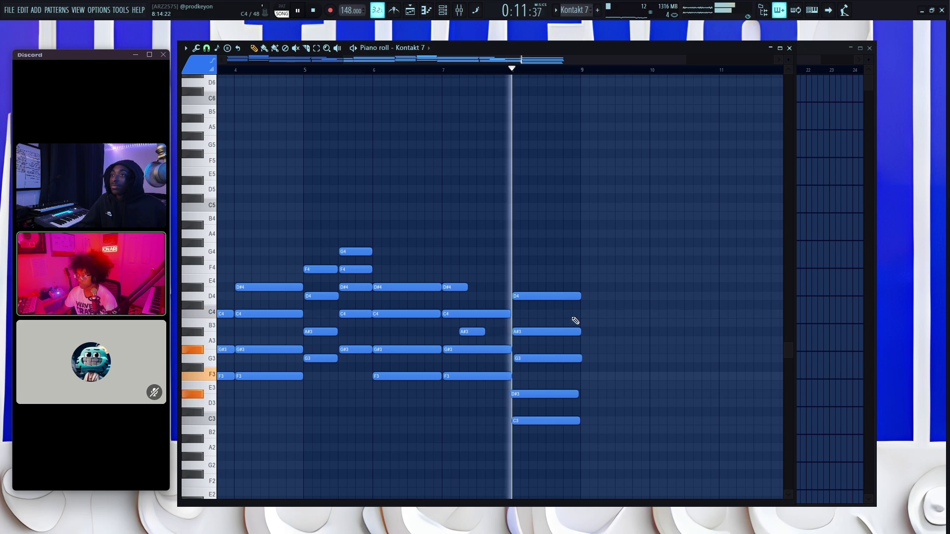
{"action": "scroll", "coordinate": [584, 373], "scroll_direction": "down", "scroll_amount": 3}
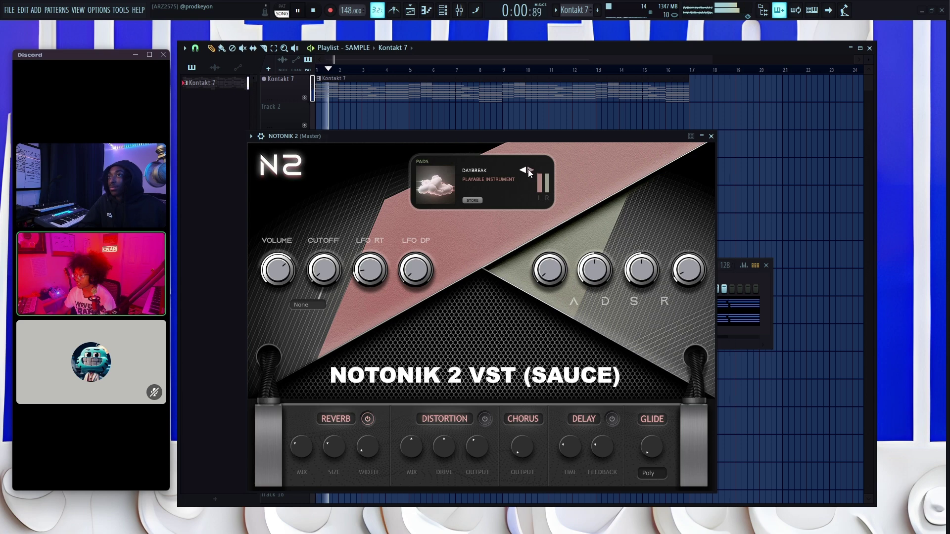
Step: Pan the NOTONIK 2 channel 20% right and select it together with the Kontakt 7 channel
{"action": "left_click", "coordinate": [711, 136]}
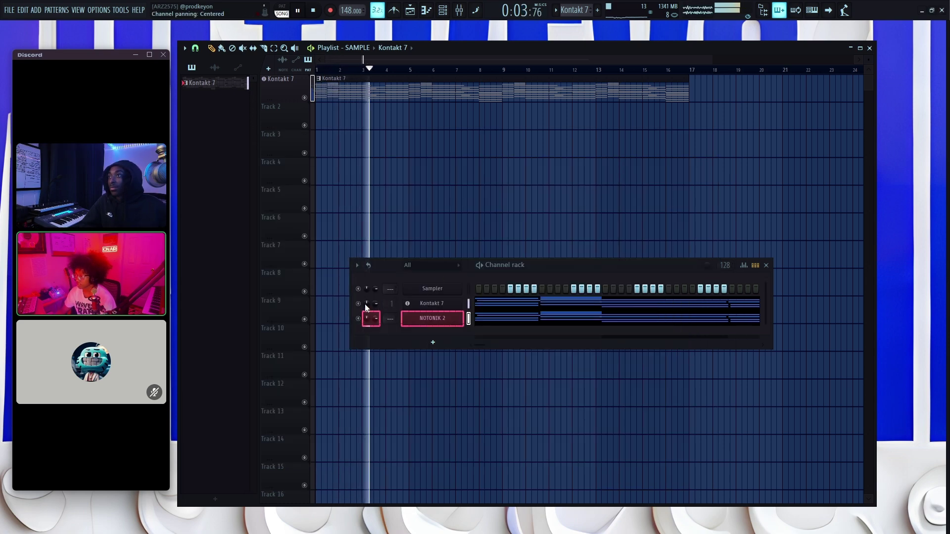
{"action": "left_click_drag", "start_coordinate": [367, 307], "coordinate": [366, 314]}
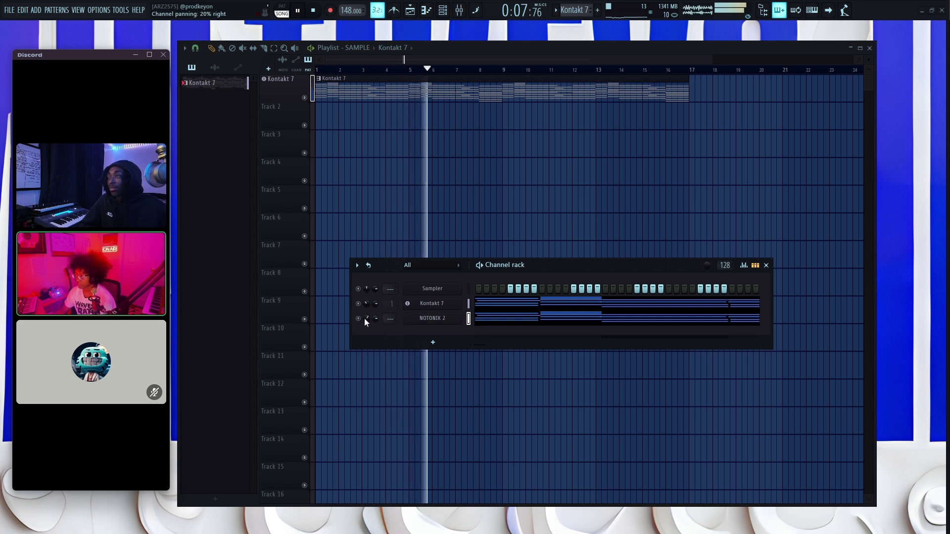
{"action": "right_click", "coordinate": [468, 306]}
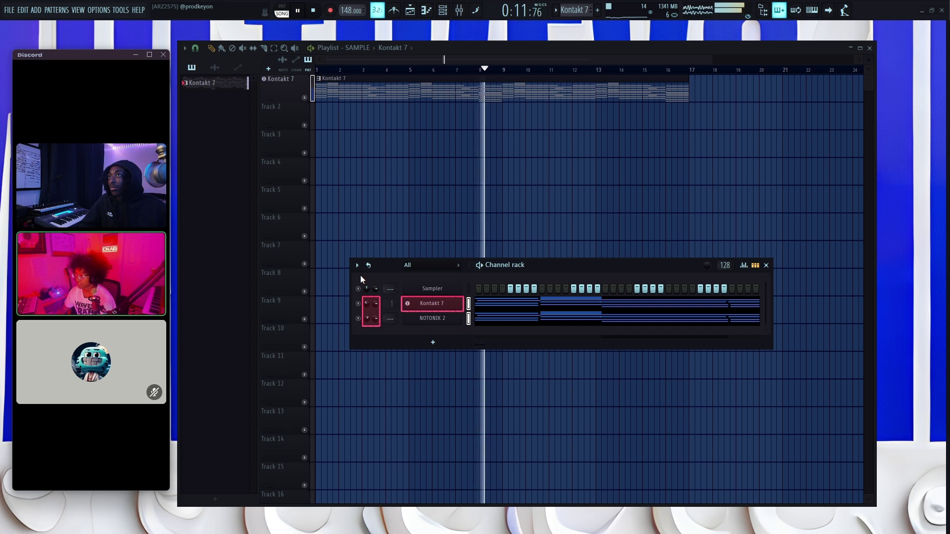
Step: Examine the Kontakt 7 chords against the layered NOTONIK 2 ghost notes in the piano roll
{"action": "left_click", "coordinate": [358, 266]}
{"action": "left_click", "coordinate": [537, 286]}
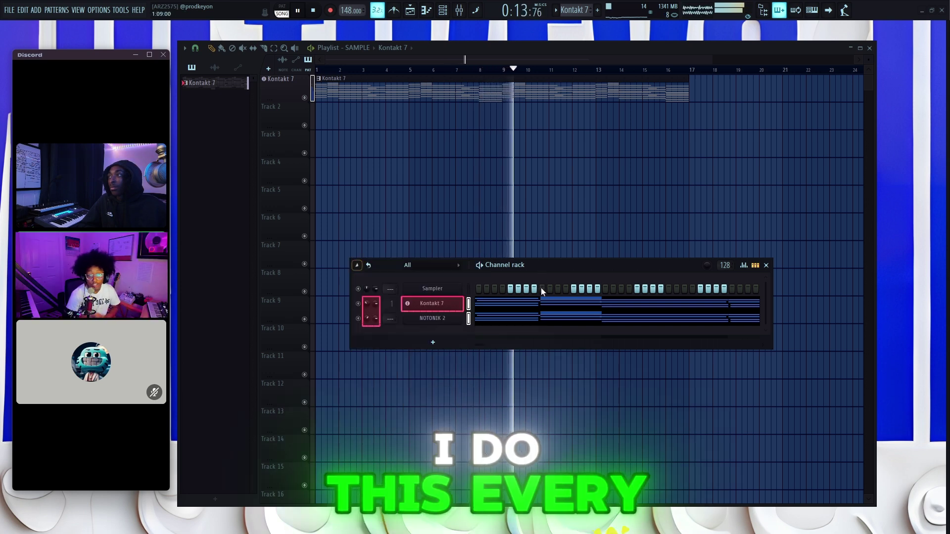
{"action": "left_click", "coordinate": [529, 306]}
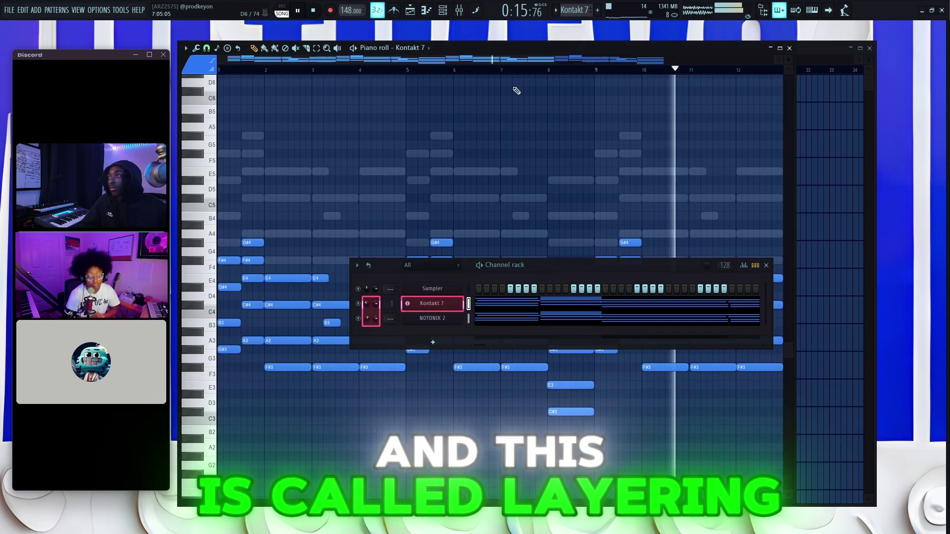
{"action": "left_click", "coordinate": [453, 11]}
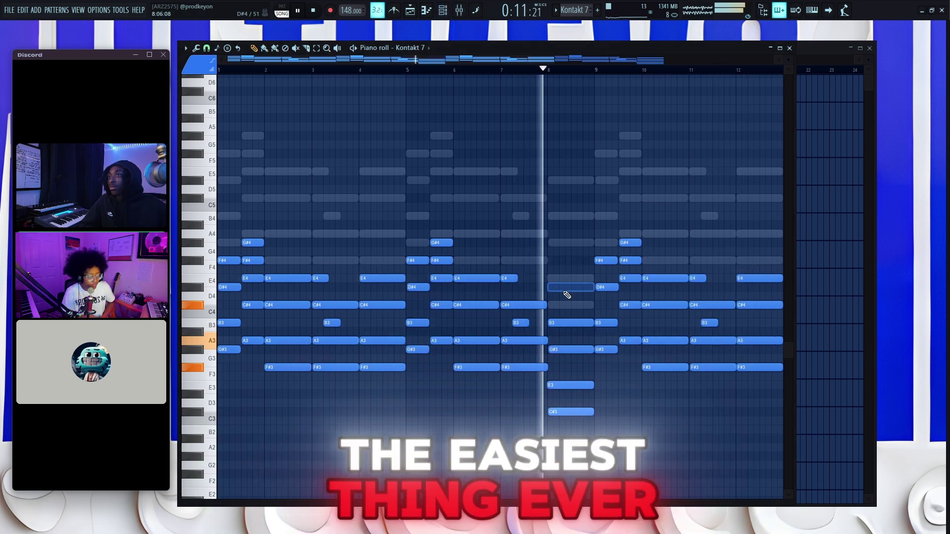
{"action": "key", "text": "F7"}
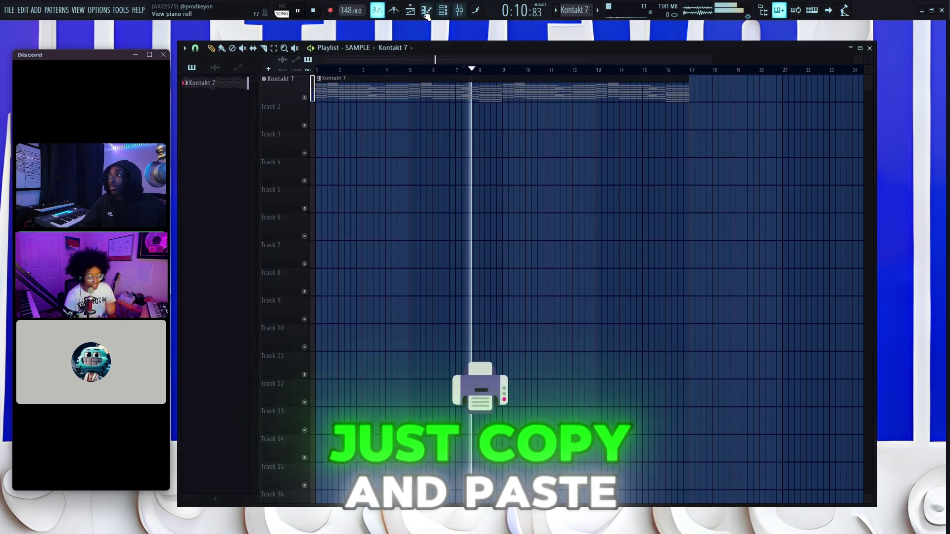
Step: Render the Kontakt 7 - NOTONIK 2 pattern to a 16-bit stereo WAV with 32-point sinc resampling
{"action": "key", "text": "F6"}
{"action": "left_click", "coordinate": [544, 317]}
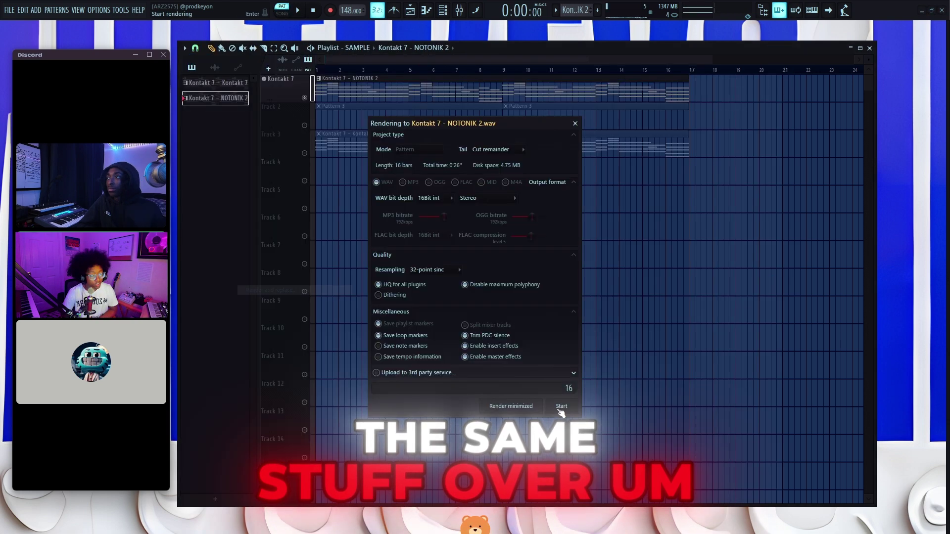
{"action": "left_click", "coordinate": [562, 407]}
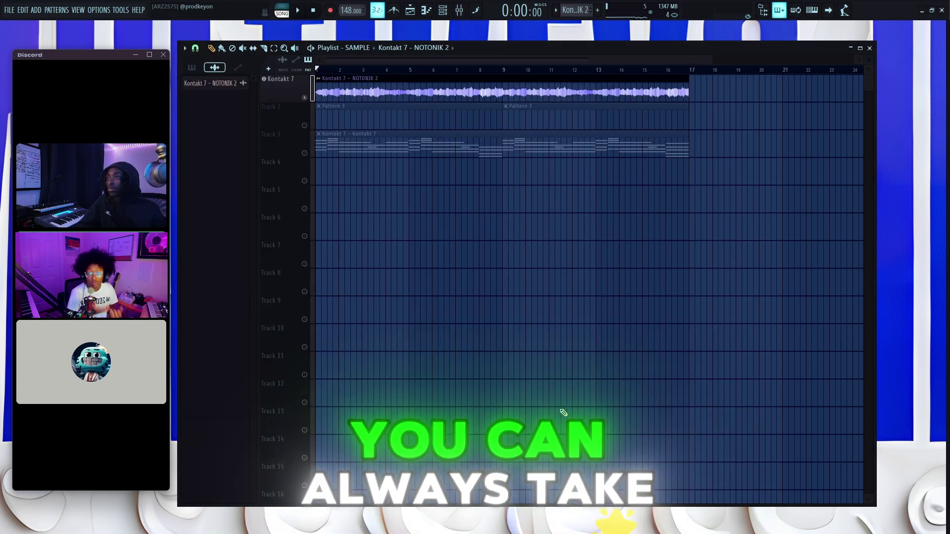
Step: Play back the arrangement with the rendered Kontakt 7 - NOTONIK 2 clip and bring the HalfTime effect window fully into view
{"action": "key", "text": "space"}
{"action": "mouse_move", "coordinate": [49, 135]}
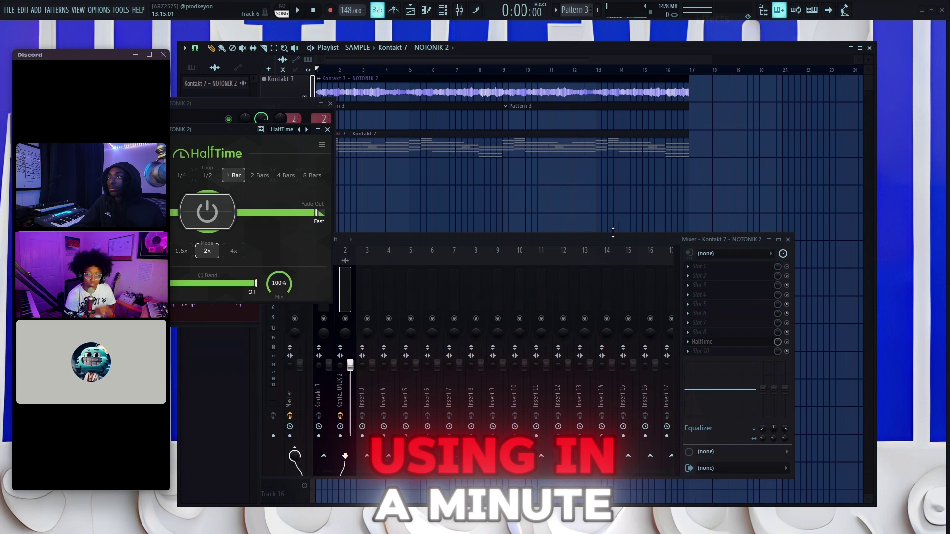
{"action": "key", "text": "space"}
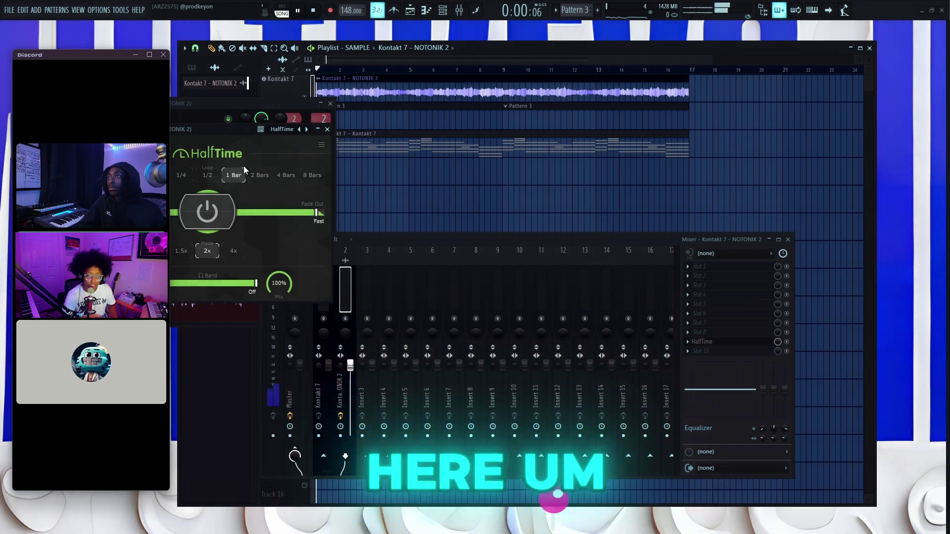
{"action": "left_click", "coordinate": [216, 83]}
{"action": "left_click_drag", "start_coordinate": [250, 142], "coordinate": [404, 212]}
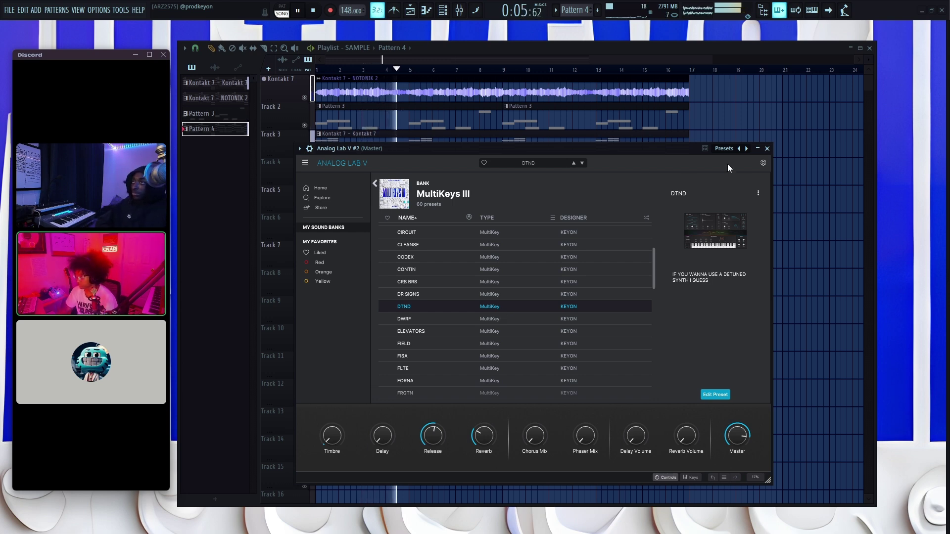
Step: Close the Analog Lab V #2 instrument, open its notes in the piano roll and play Pattern 4 from the start
{"action": "left_click", "coordinate": [767, 149]}
{"action": "left_click", "coordinate": [517, 334]}
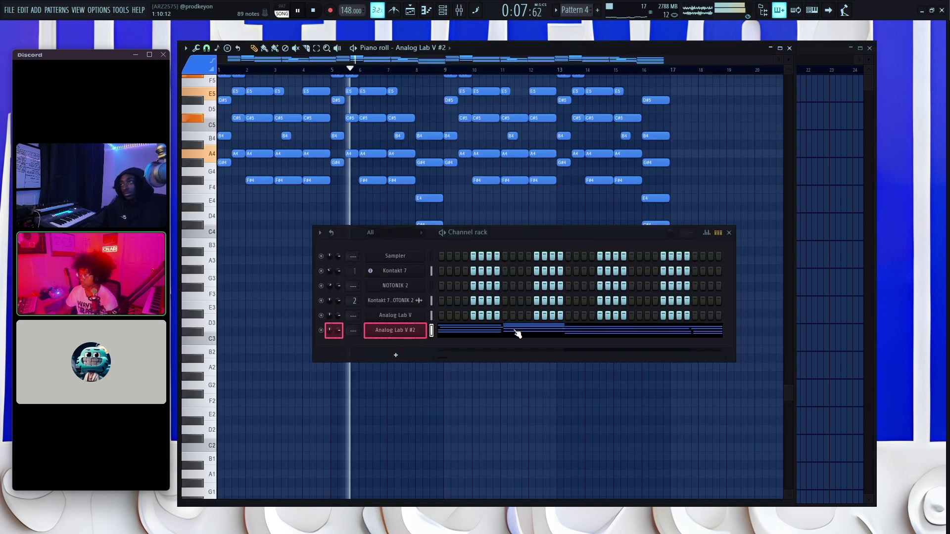
{"action": "left_click_drag", "start_coordinate": [485, 230], "coordinate": [483, 242]}
{"action": "key", "text": "F6"}
{"action": "scroll", "coordinate": [291, 245], "scroll_direction": "up", "scroll_amount": 2}
{"action": "key", "text": "space"}
{"action": "key", "text": "space"}
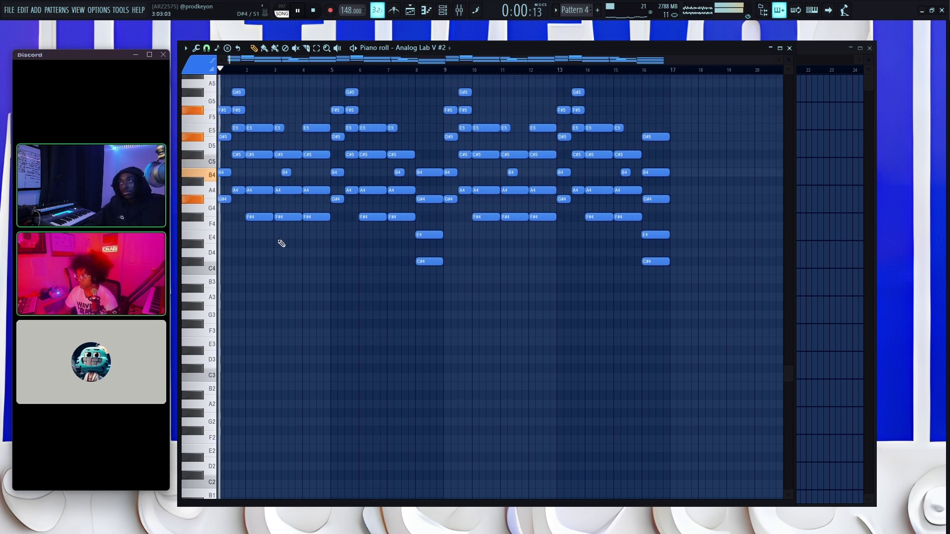
Step: Delete the B4, E5 and C#5 notes in bar 3 and the short B4 notes in bars 7, 11 and 15
{"action": "scroll", "coordinate": [252, 251], "scroll_direction": "up", "scroll_amount": 1}
{"action": "right_click", "coordinate": [286, 199]}
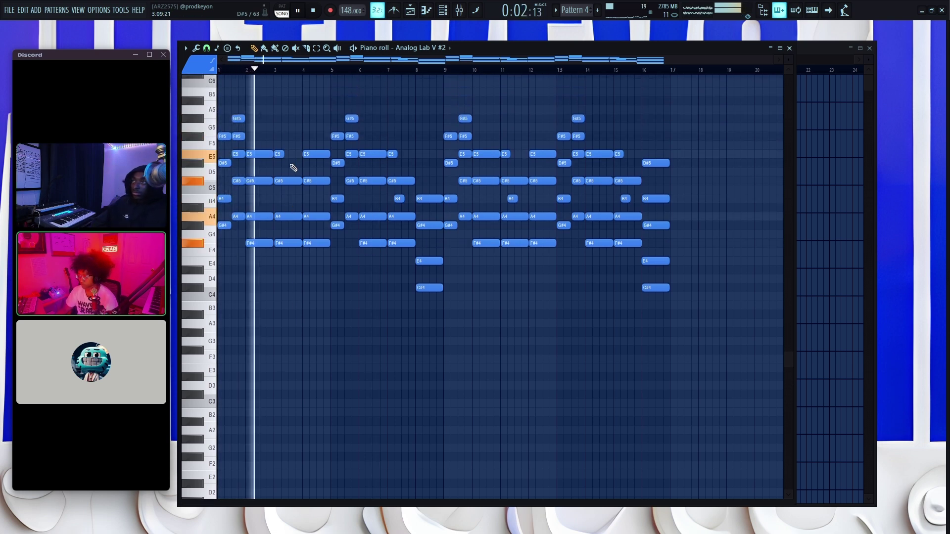
{"action": "right_click", "coordinate": [280, 154]}
{"action": "right_click", "coordinate": [284, 181]}
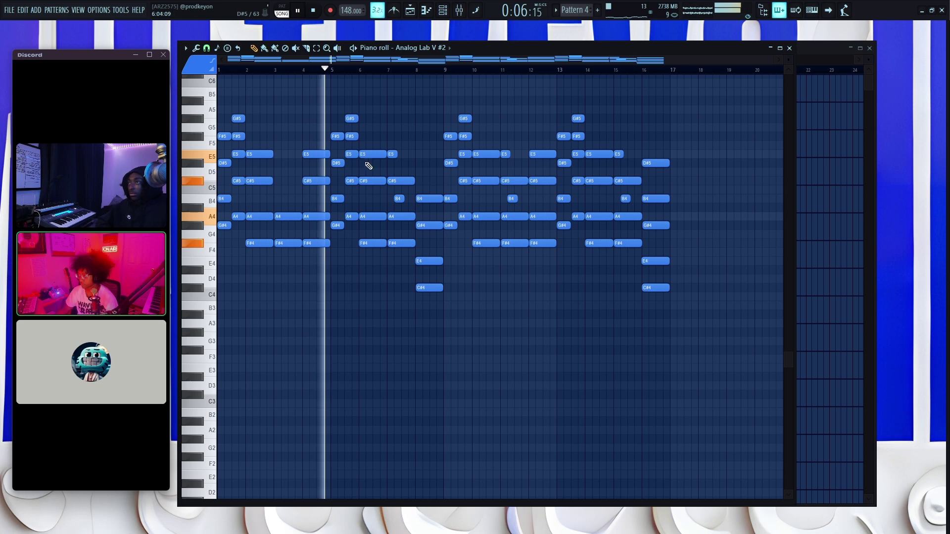
{"action": "right_click", "coordinate": [399, 198]}
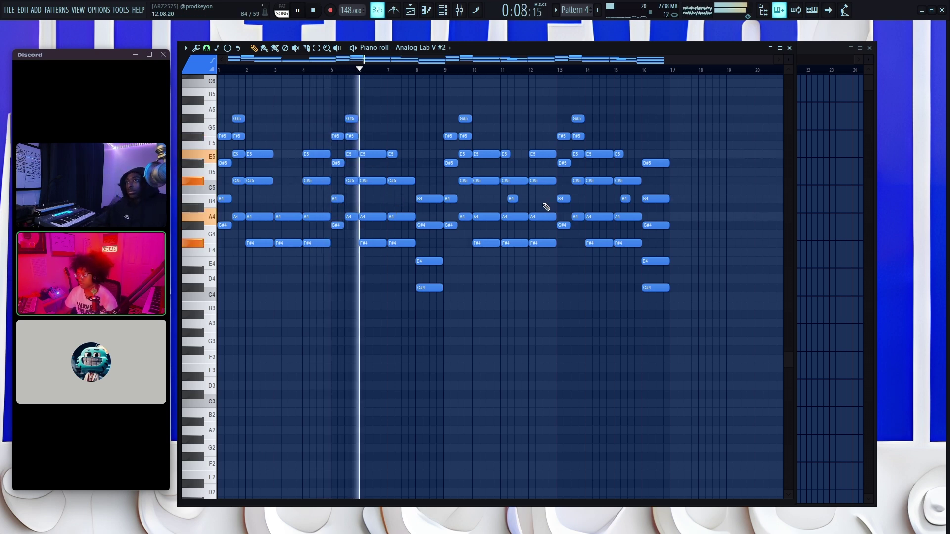
{"action": "right_click", "coordinate": [506, 198]}
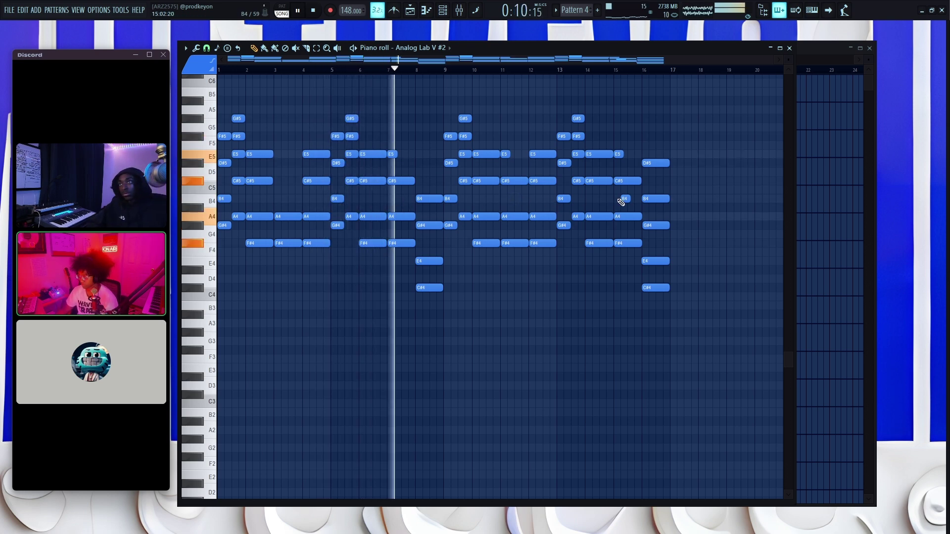
{"action": "right_click", "coordinate": [626, 199]}
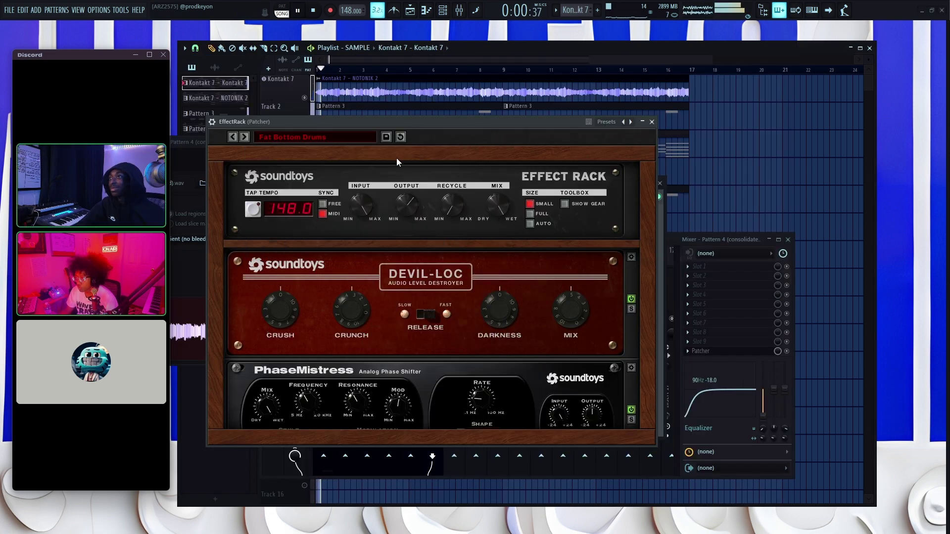
{"action": "left_click", "coordinate": [361, 139]}
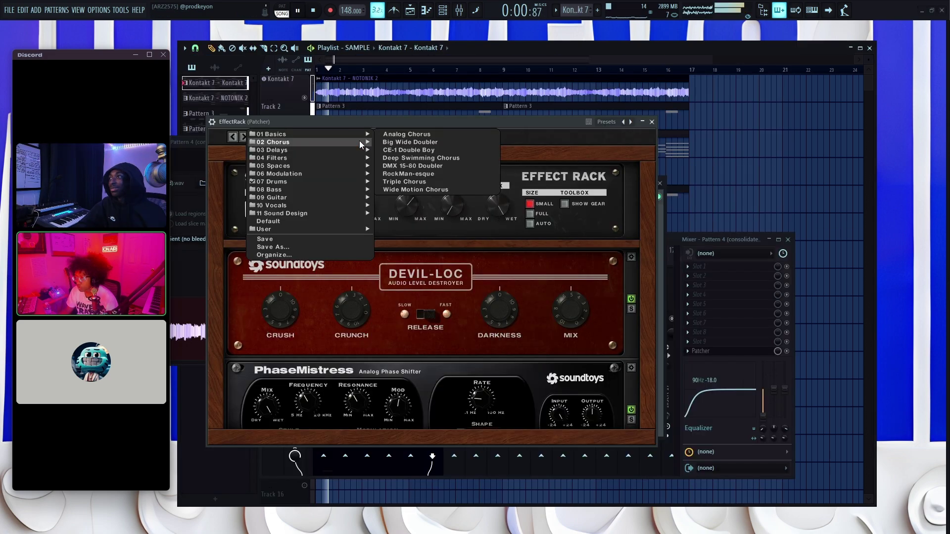
{"action": "mouse_move", "coordinate": [332, 177]}
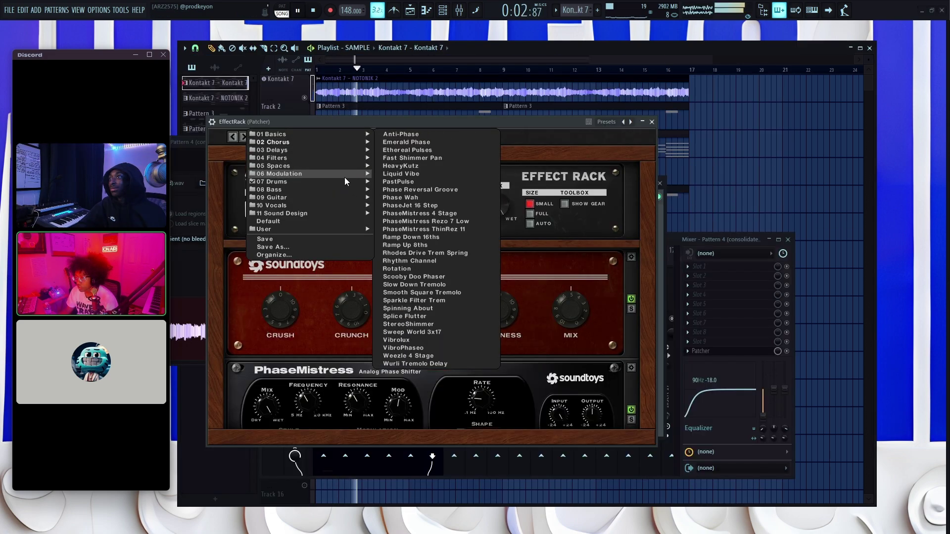
{"action": "left_click", "coordinate": [553, 162]}
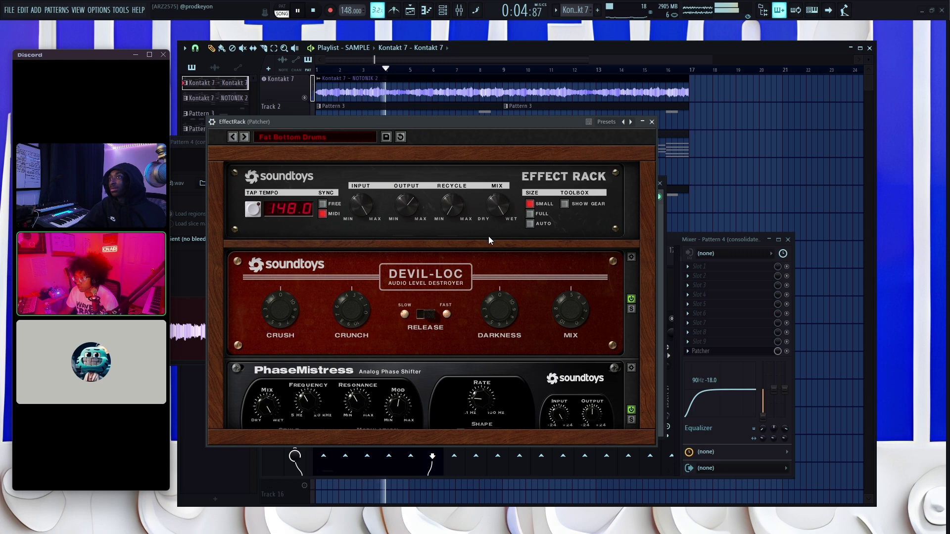
Step: Bypass the Devil-Loc unit in EffectRack to compare the sound and switch it back on
{"action": "left_click", "coordinate": [631, 300]}
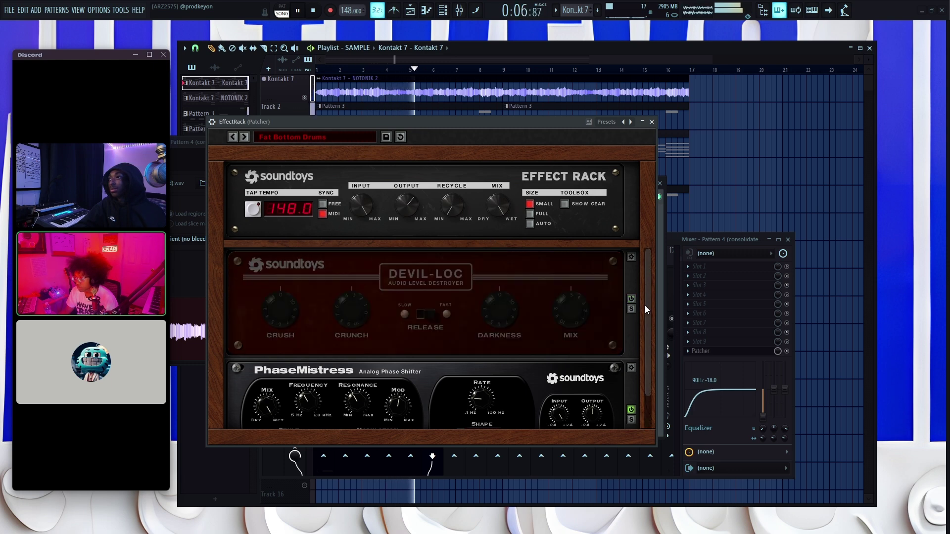
{"action": "left_click_drag", "start_coordinate": [645, 305], "coordinate": [644, 344]}
{"action": "scroll", "coordinate": [564, 297], "scroll_direction": "up", "scroll_amount": 2}
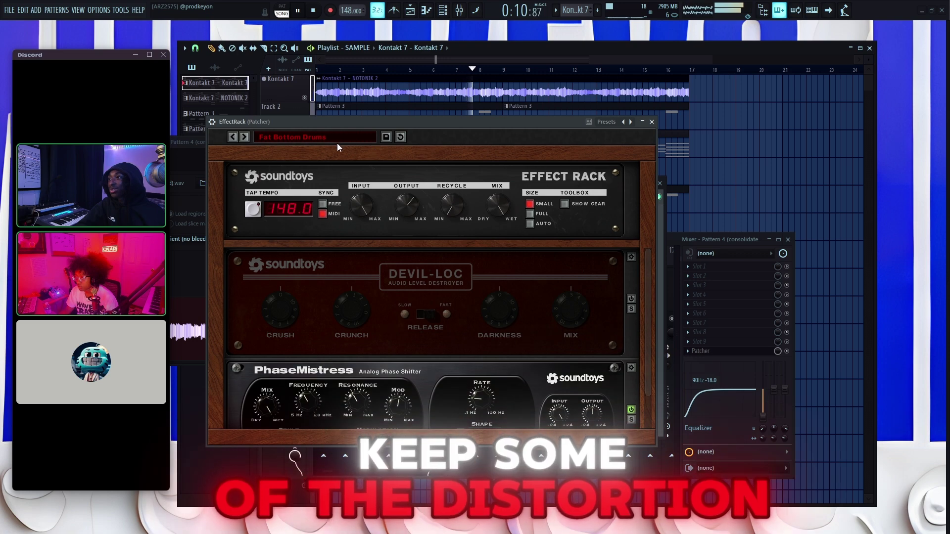
{"action": "left_click", "coordinate": [631, 299]}
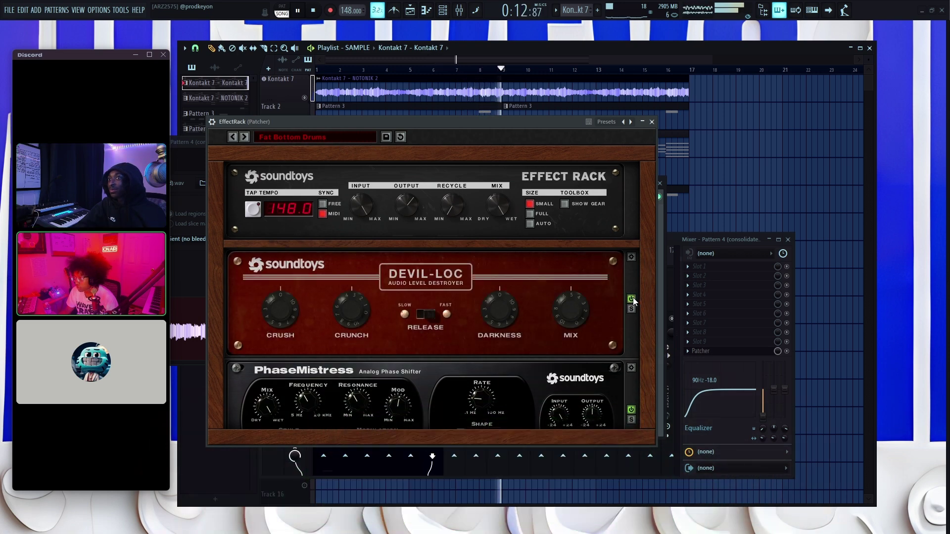
Step: Lower the Devil-Loc mix to 11% and close the effect windows
{"action": "left_click_drag", "start_coordinate": [571, 311], "coordinate": [567, 365]}
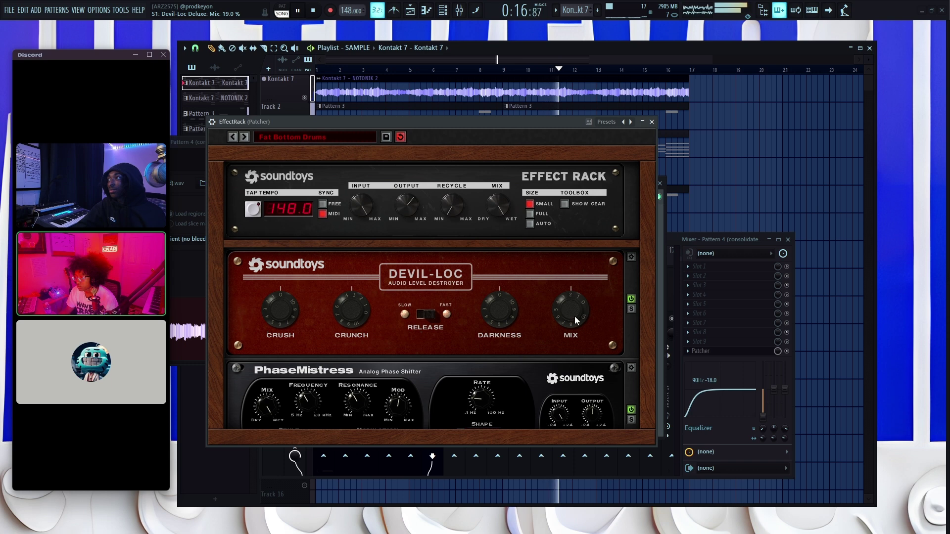
{"action": "left_click_drag", "start_coordinate": [574, 316], "coordinate": [574, 318]}
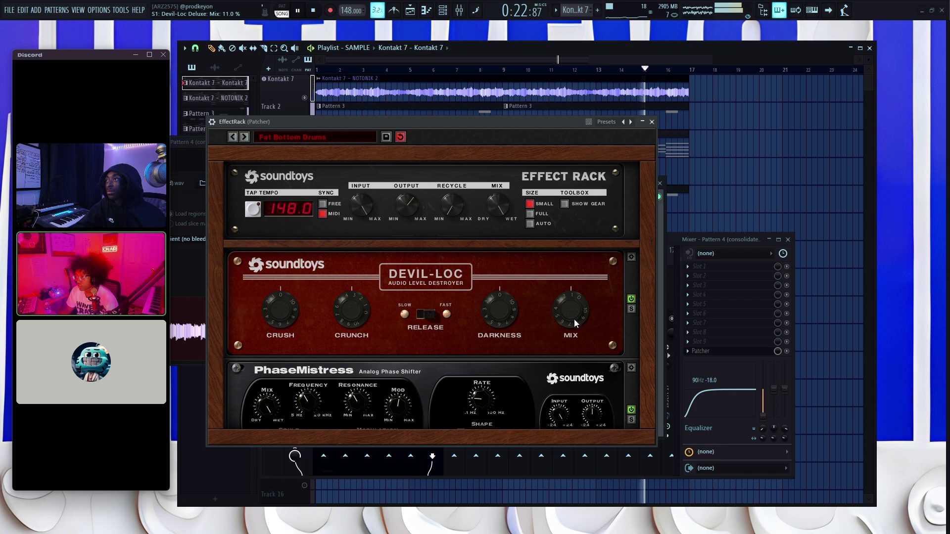
{"action": "left_click", "coordinate": [652, 122]}
{"action": "left_click", "coordinate": [661, 184]}
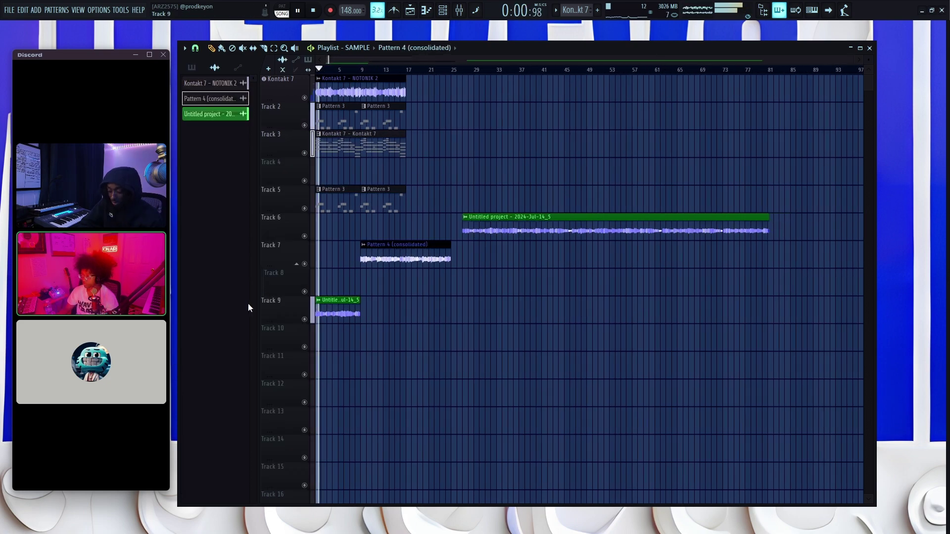
Step: Slice the Pattern 4 (consolidated) clip on Track 7 at bar 17, delete its second half and adjust the remaining clip's volume by 3.6 dB
{"action": "scroll", "coordinate": [515, 268], "scroll_direction": "down", "scroll_amount": 1}
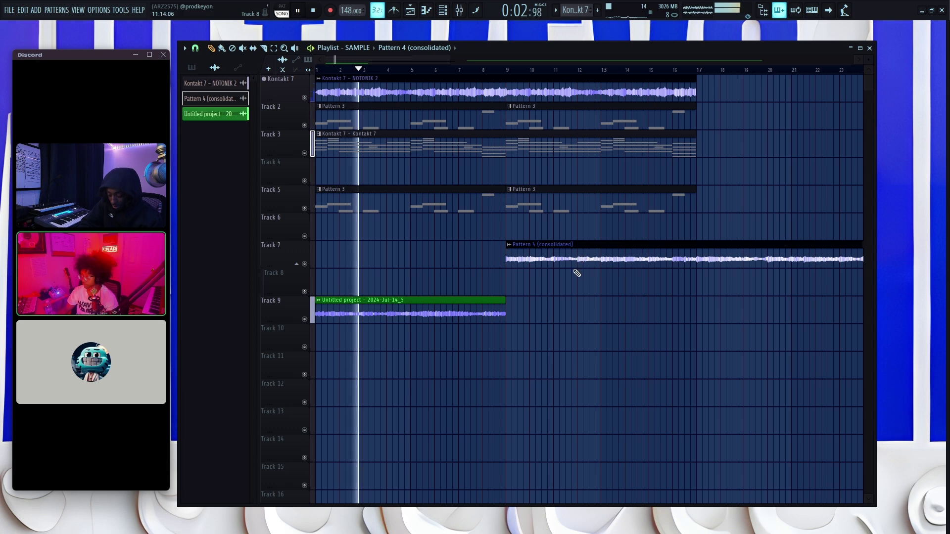
{"action": "scroll", "coordinate": [579, 268], "scroll_direction": "down", "scroll_amount": 2}
{"action": "left_click", "coordinate": [546, 264]}
{"action": "key", "text": "p"}
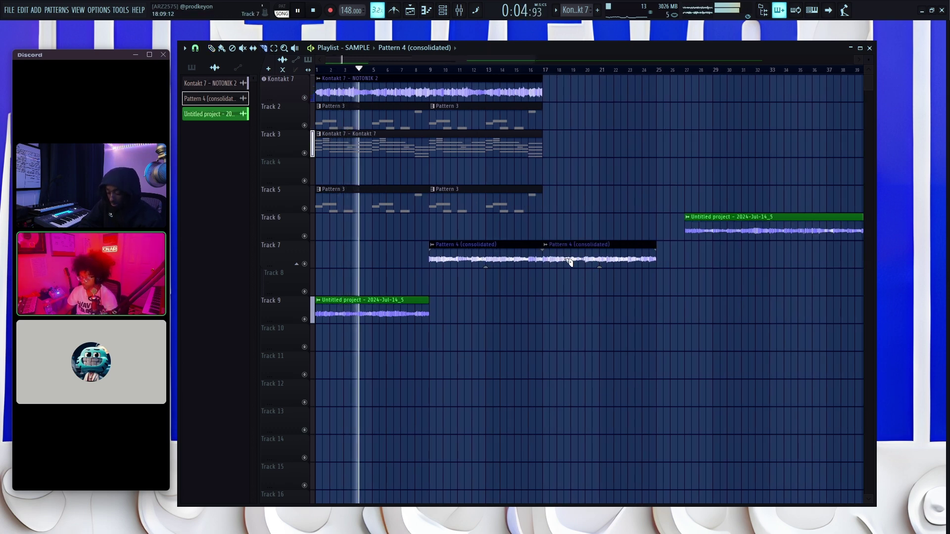
{"action": "right_click", "coordinate": [569, 264]}
{"action": "left_click_drag", "start_coordinate": [489, 266], "coordinate": [485, 265]}
Step: Move the long Untitled project recording to Track 11 at bar 9, slice it at bar 17 and delete the part before the cut
{"action": "left_click_drag", "start_coordinate": [728, 235], "coordinate": [467, 376]}
{"action": "key", "text": "c"}
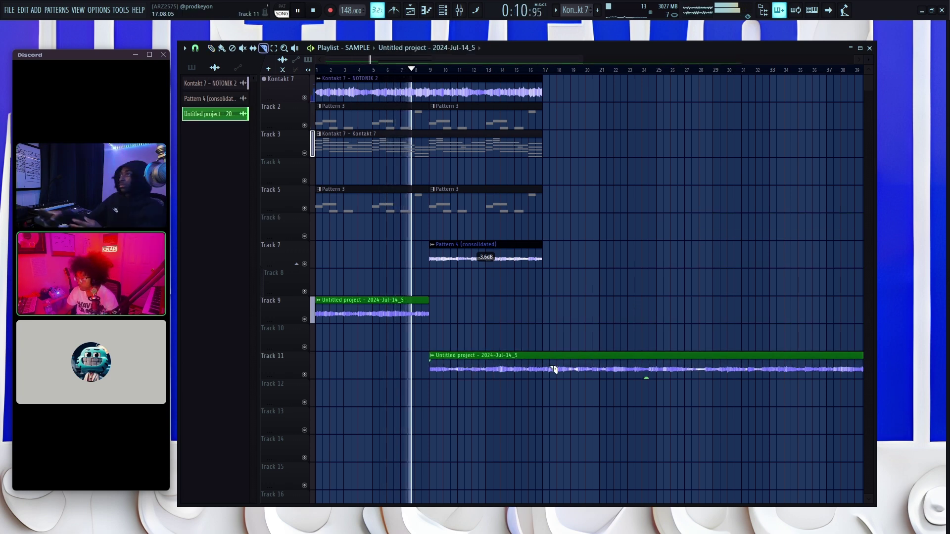
{"action": "left_click", "coordinate": [546, 372]}
{"action": "right_click", "coordinate": [519, 365]}
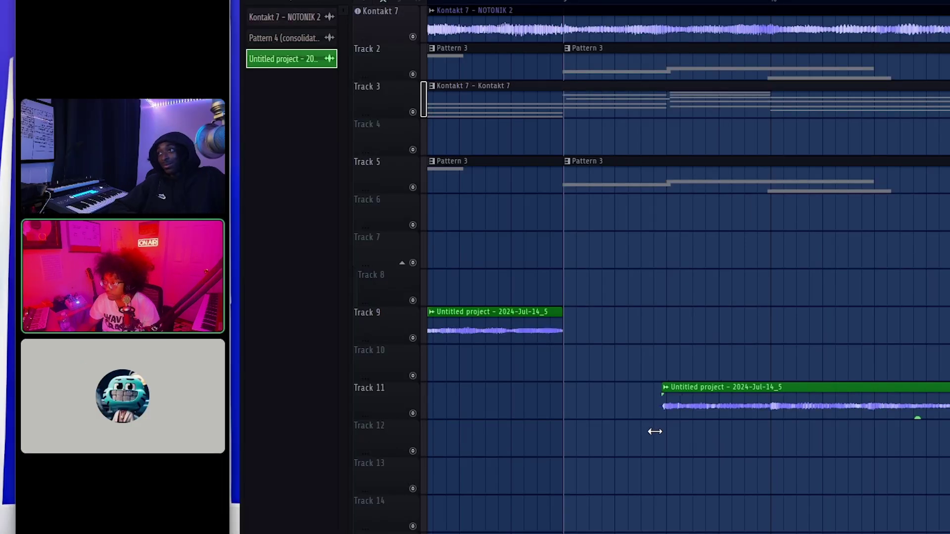
Step: Align the start of the remaining Track 11 recording exactly with bar 9 and play it back
{"action": "left_click_drag", "start_coordinate": [693, 403], "coordinate": [583, 411]}
{"action": "scroll", "coordinate": [582, 412], "scroll_direction": "up", "scroll_amount": 3}
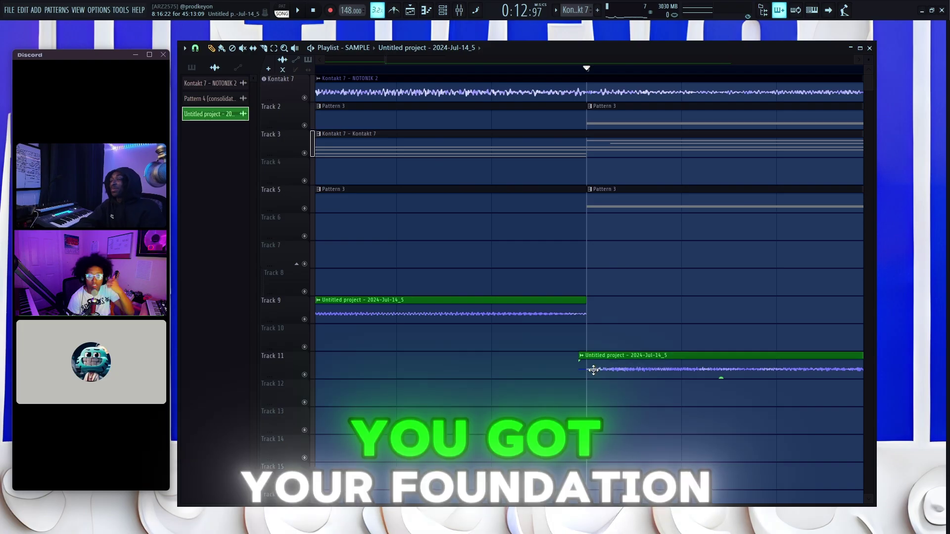
{"action": "left_click_drag", "start_coordinate": [583, 373], "coordinate": [589, 374]}
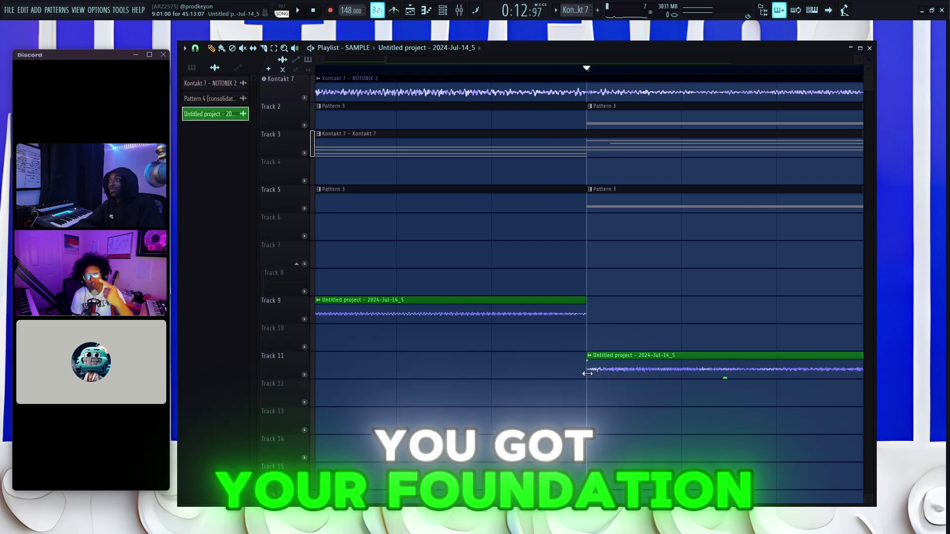
{"action": "scroll", "coordinate": [528, 369], "scroll_direction": "down", "scroll_amount": 4}
{"action": "scroll", "coordinate": [494, 366], "scroll_direction": "down", "scroll_amount": 6}
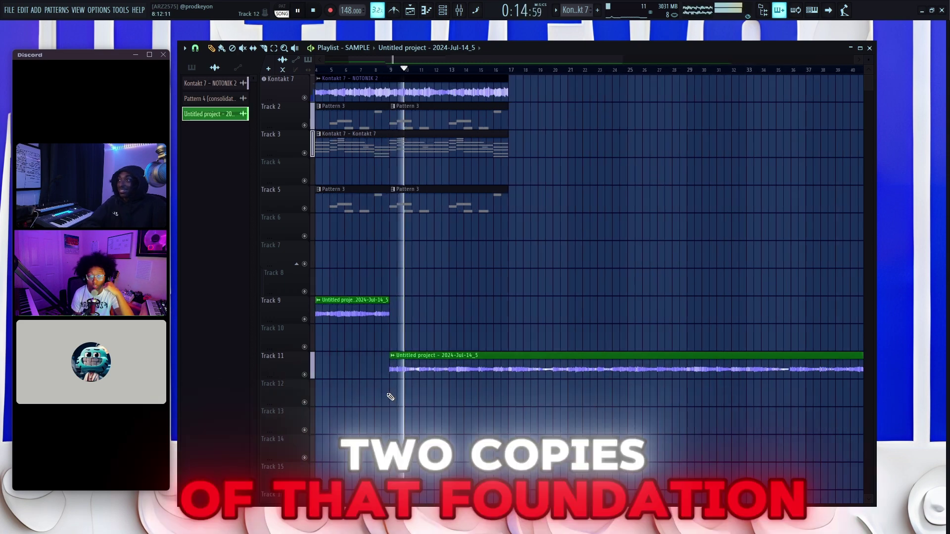
{"action": "key", "text": "space"}
{"action": "mouse_move", "coordinate": [448, 367]}
{"action": "left_mouse_down"}
{"action": "mouse_move", "coordinate": [568, 368]}
{"action": "mouse_move", "coordinate": [447, 368]}
{"action": "left_mouse_up"}
{"action": "key", "text": "space"}
Step: Make the Untitled project recording on Track 11 a unique clip, separate from the one on Track 9
{"action": "right_click", "coordinate": [511, 371], "text": "shift"}
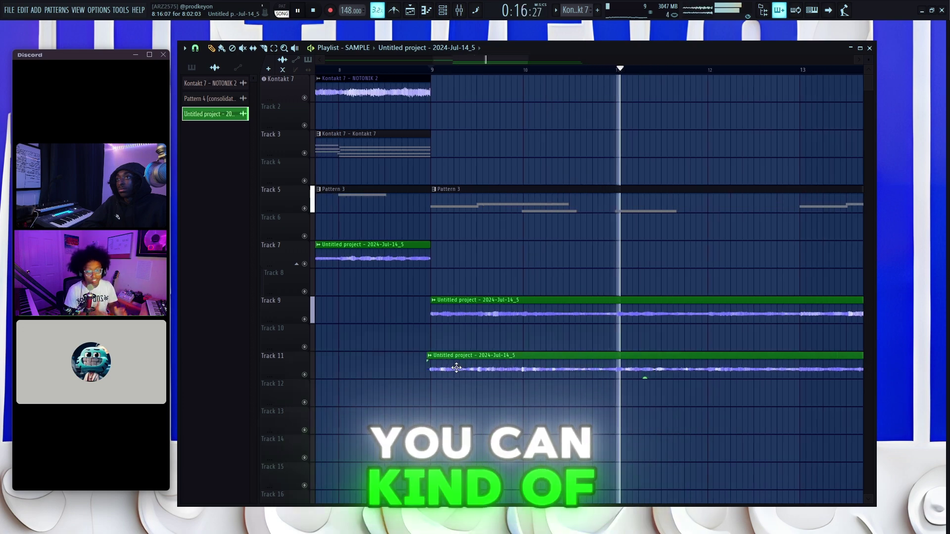
{"action": "scroll", "coordinate": [457, 369], "scroll_direction": "down", "scroll_amount": 3}
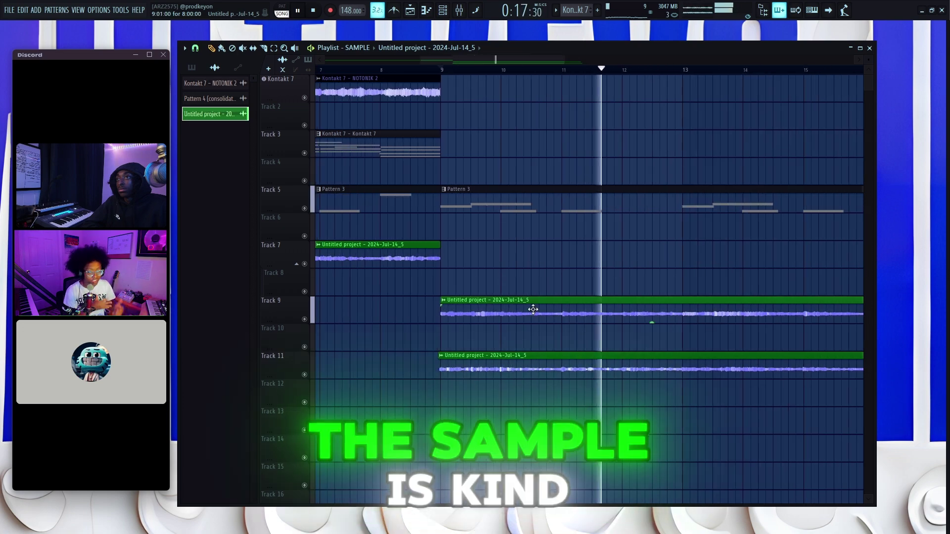
{"action": "double_click", "coordinate": [532, 310]}
{"action": "key", "text": "Escape"}
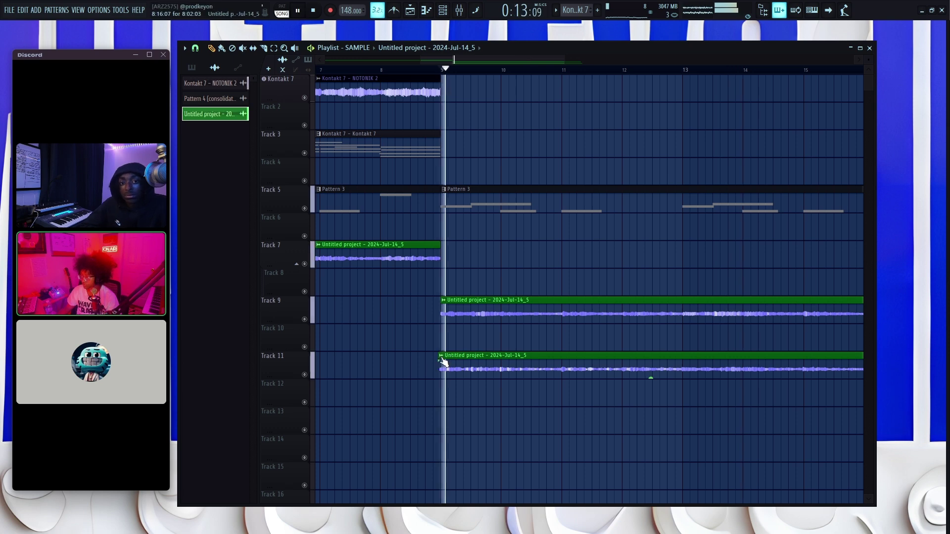
{"action": "right_click", "coordinate": [439, 361]}
{"action": "left_click", "coordinate": [472, 456]}
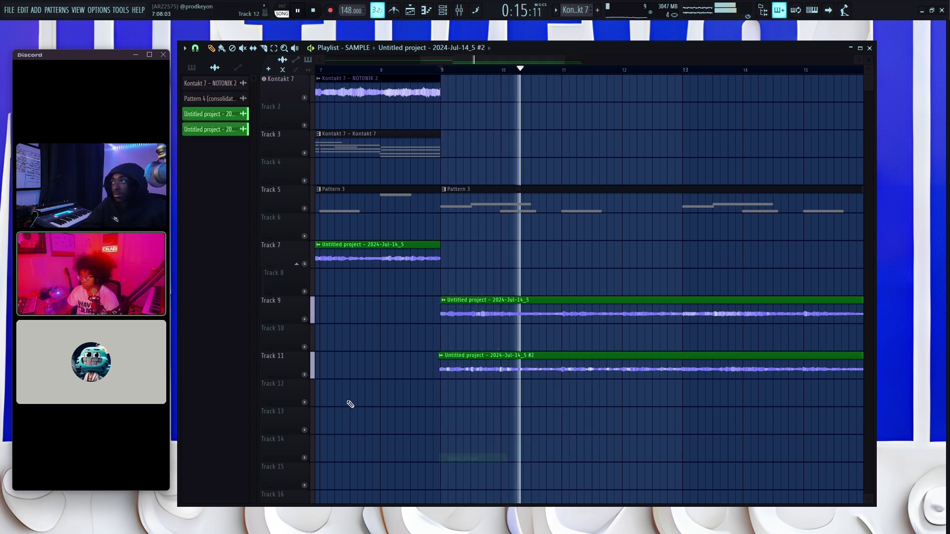
Step: Delete the Untitled project clip on Track 9 and listen to the Track 11 recording without it
{"action": "right_click", "coordinate": [531, 305]}
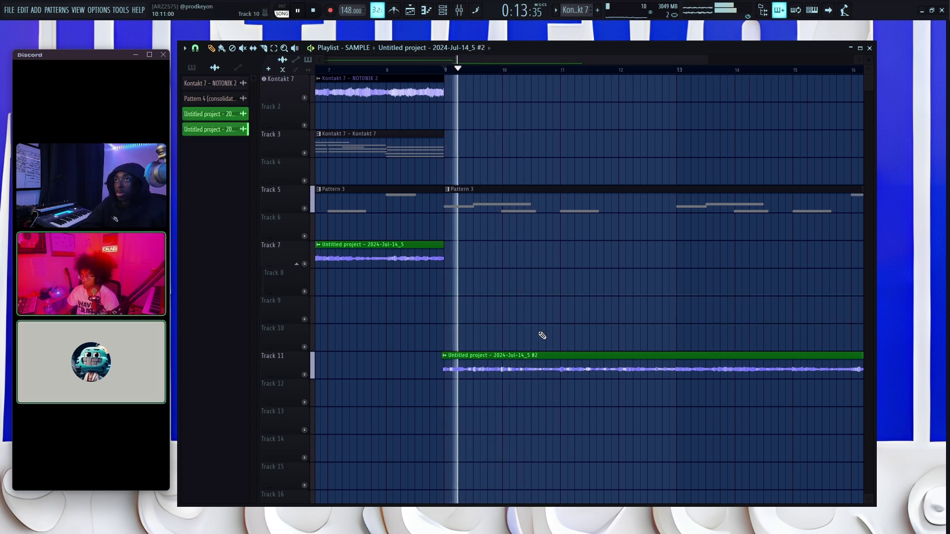
{"action": "scroll", "coordinate": [542, 336], "scroll_direction": "down", "scroll_amount": 3}
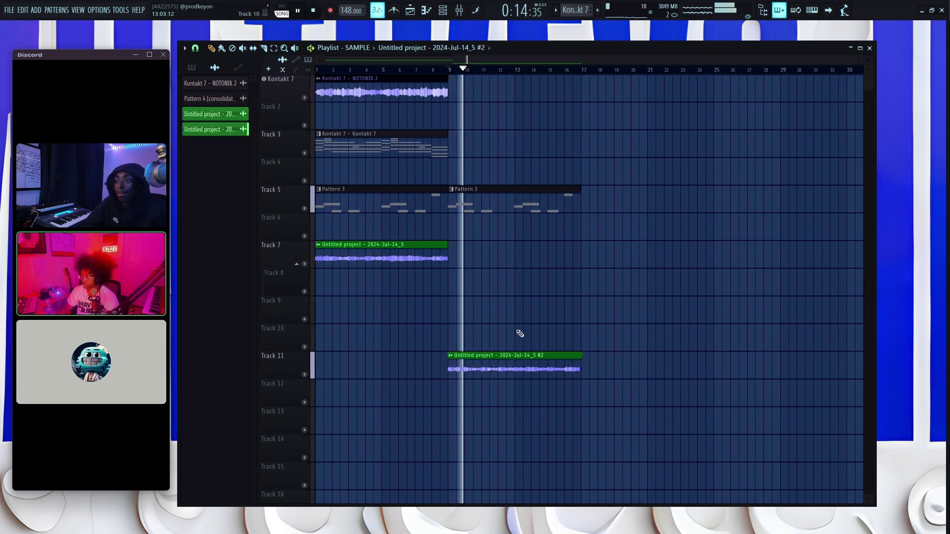
{"action": "scroll", "coordinate": [520, 333], "scroll_direction": "up", "scroll_amount": 4}
{"action": "scroll", "coordinate": [530, 318], "scroll_direction": "down", "scroll_amount": 2}
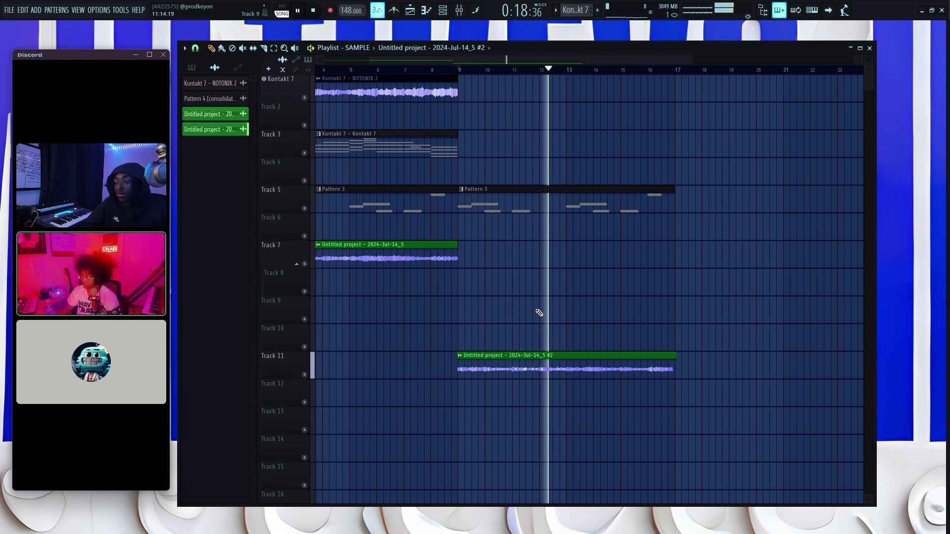
{"action": "scroll", "coordinate": [568, 318], "scroll_direction": "down", "scroll_amount": 2}
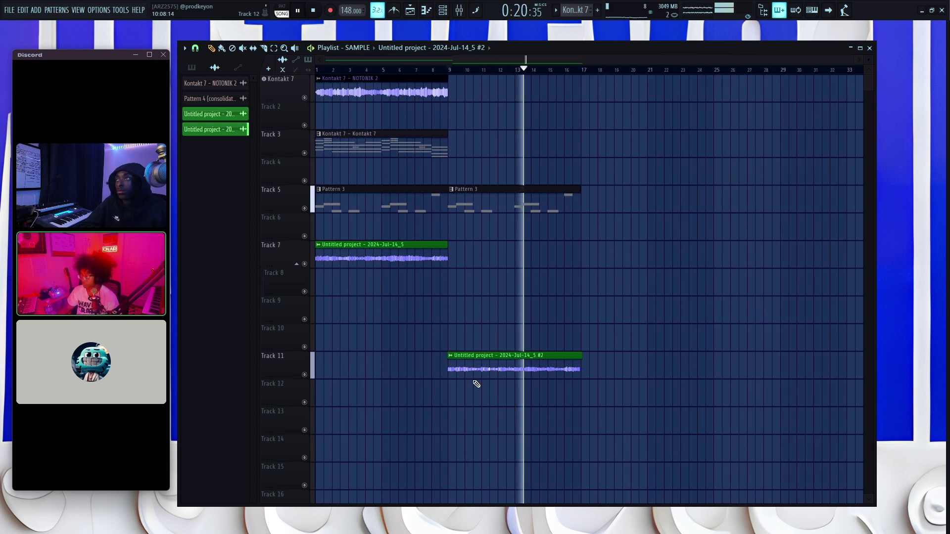
Step: Undo the deletion of the Track 9 clip and restart playback
{"action": "scroll", "coordinate": [475, 384], "scroll_direction": "up", "scroll_amount": 3}
{"action": "key", "text": "ctrl+z"}
{"action": "key", "text": "space"}
{"action": "key", "text": "space"}
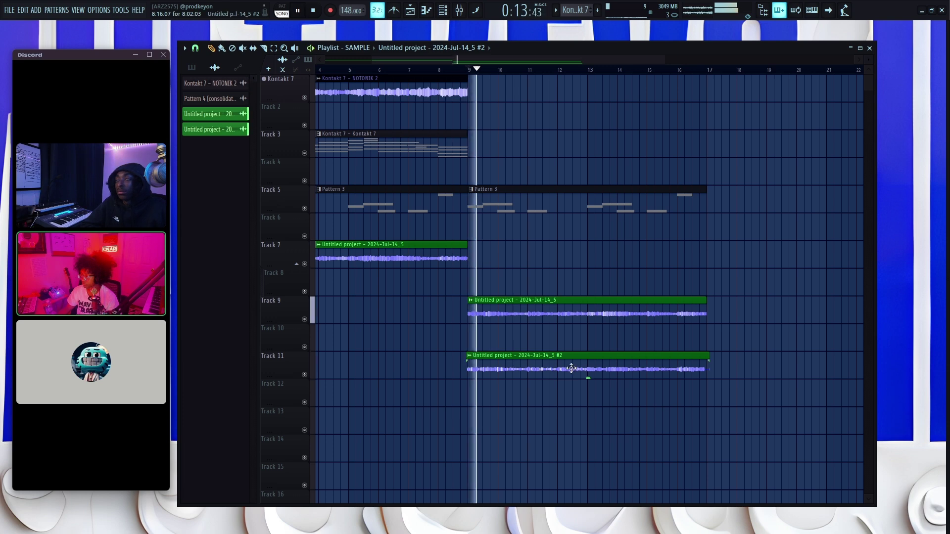
Step: Slice the Track 11 recording at bar 13, delete its second half, lower the first half's gain to -9.4 dB and copy it to bar 13
{"action": "key", "text": "c"}
{"action": "left_click", "coordinate": [595, 372]}
{"action": "right_click", "coordinate": [596, 374]}
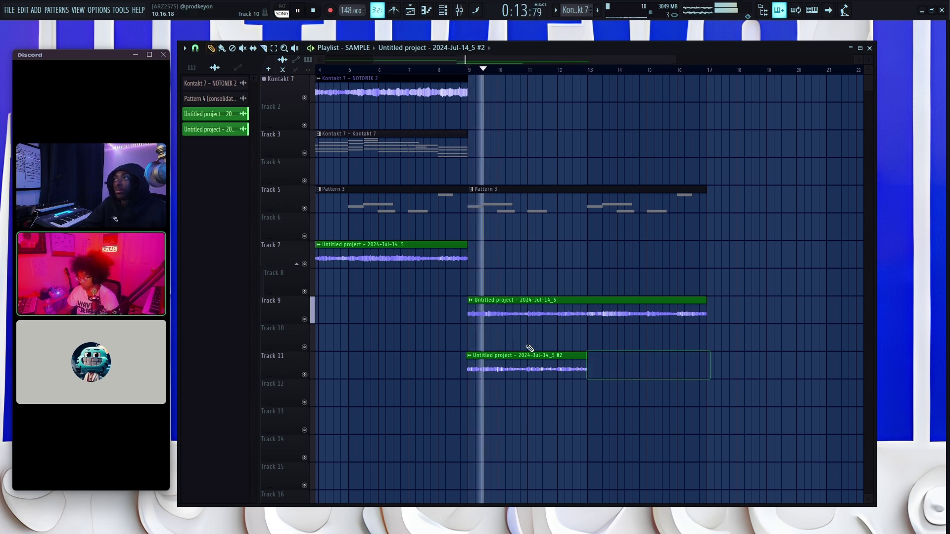
{"action": "left_click_drag", "start_coordinate": [526, 375], "coordinate": [527, 377]}
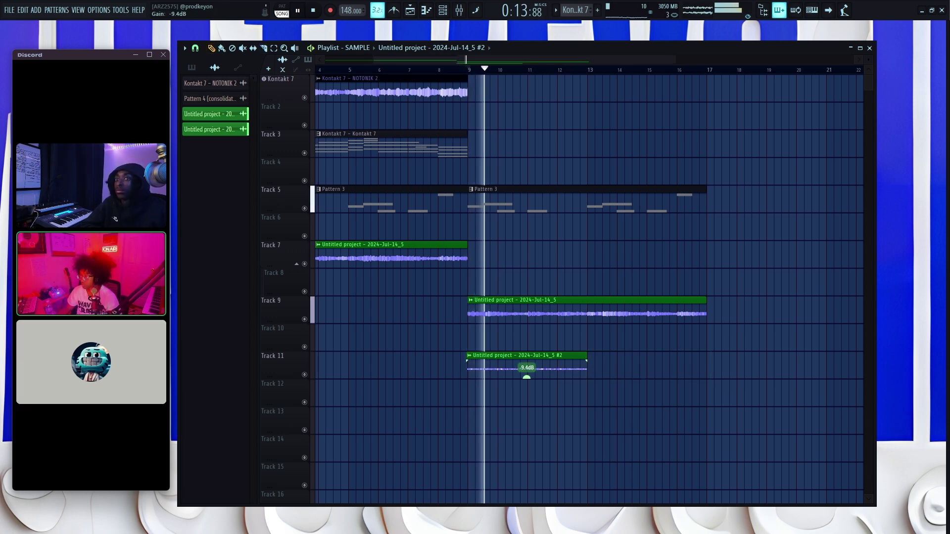
{"action": "mouse_move", "coordinate": [629, 374]}
{"action": "left_mouse_down"}
{"action": "mouse_move", "coordinate": [551, 368]}
{"action": "mouse_move", "coordinate": [638, 368]}
{"action": "left_mouse_up"}
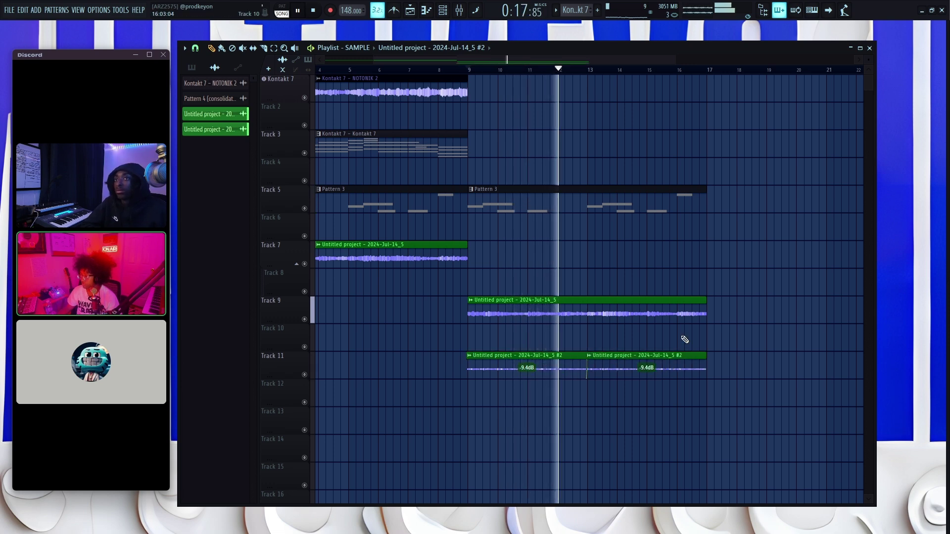
Step: Select the clips on Tracks 9 and 11 between bars 9 and 17 and clear the selection again
{"action": "scroll", "coordinate": [685, 340], "scroll_direction": "down", "scroll_amount": 3}
{"action": "left_click_drag", "start_coordinate": [620, 393], "coordinate": [447, 334]}
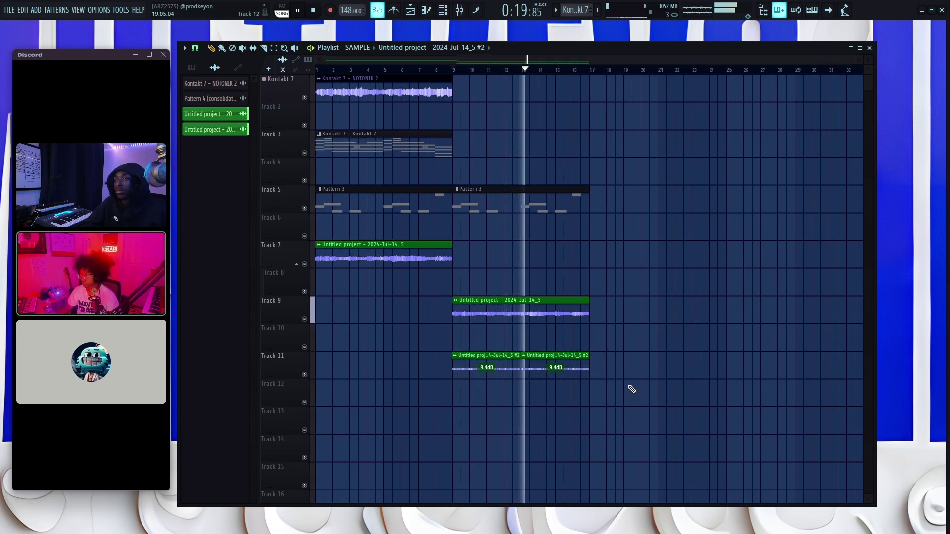
{"action": "left_click_drag", "start_coordinate": [632, 389], "coordinate": [474, 320]}
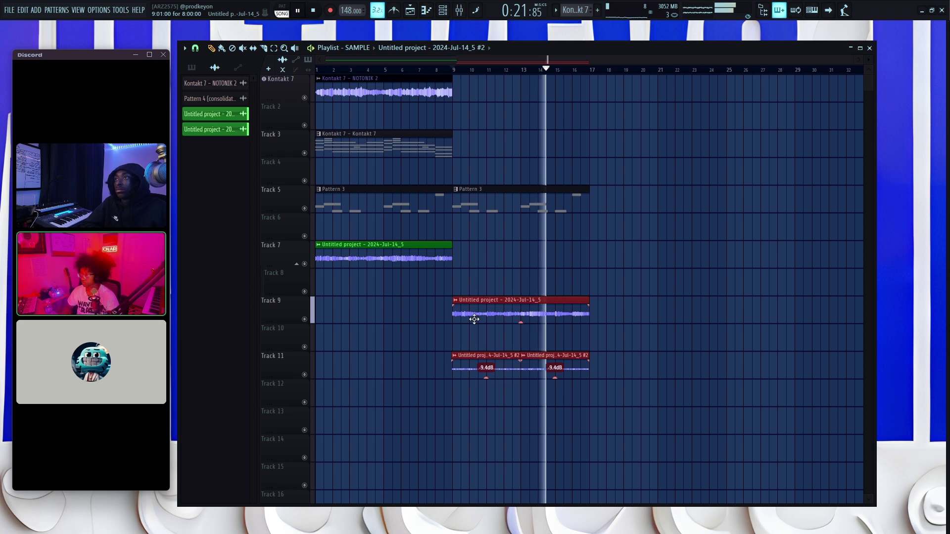
{"action": "key", "text": "ctrl+d"}
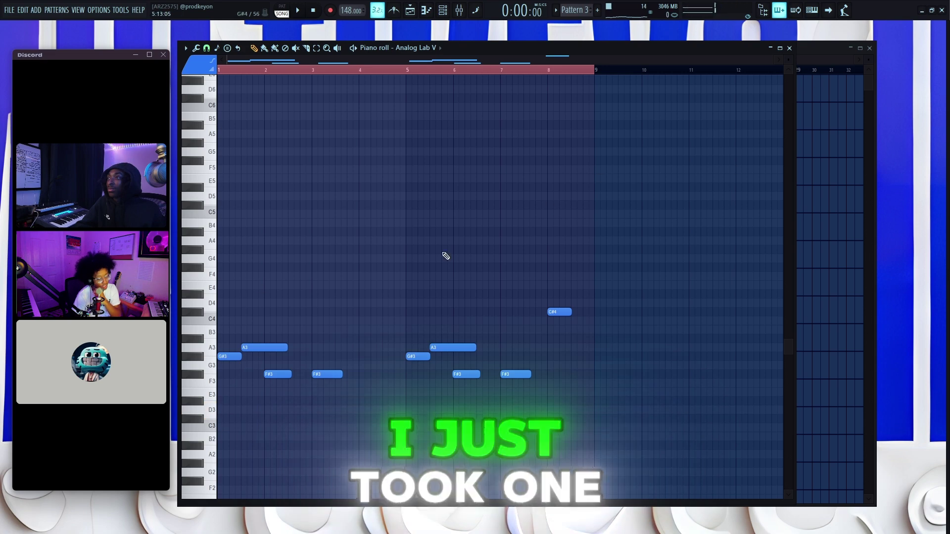
Step: Add the lywie - baloon3 - earcandy (Cmin) sample to Track 12 at bar 1, pitch it up 100 cents and play it back
{"action": "key", "text": "F9"}
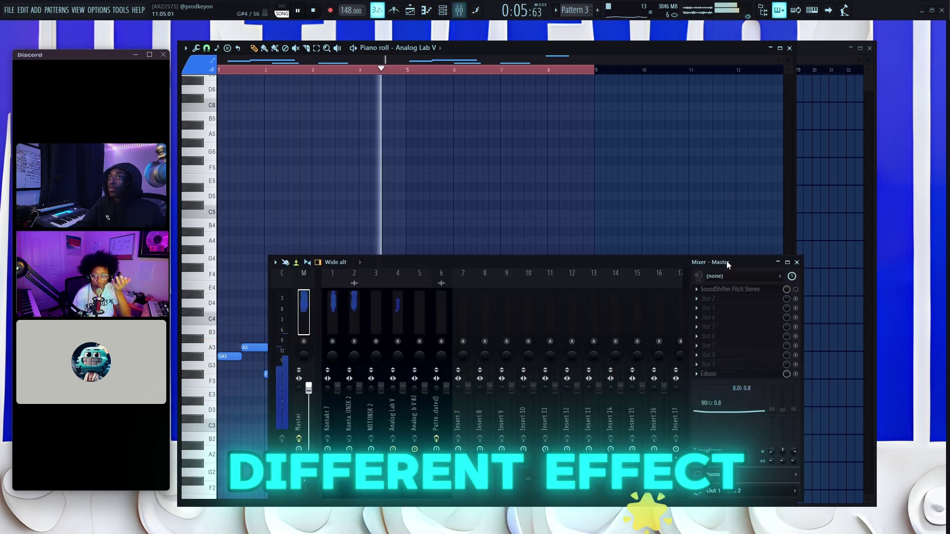
{"action": "left_click", "coordinate": [799, 265]}
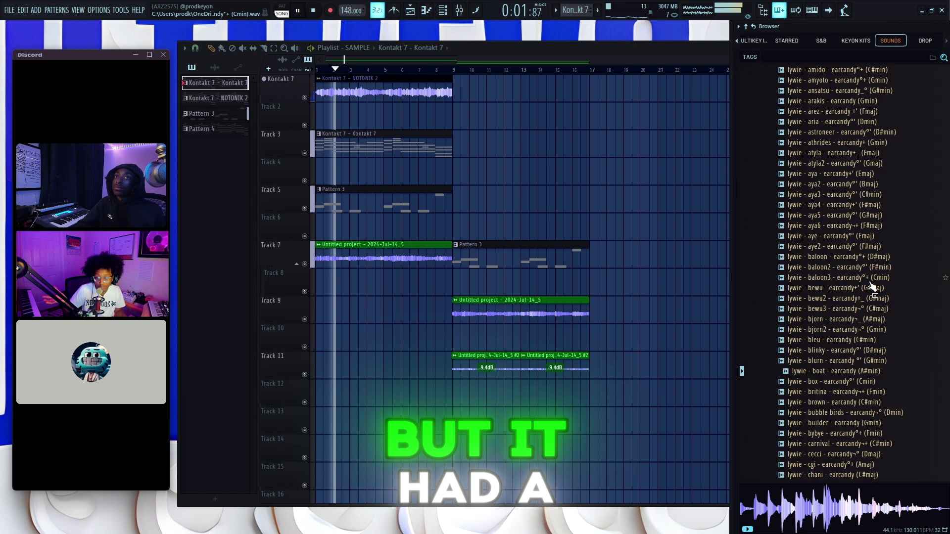
{"action": "left_click_drag", "start_coordinate": [802, 284], "coordinate": [380, 404]}
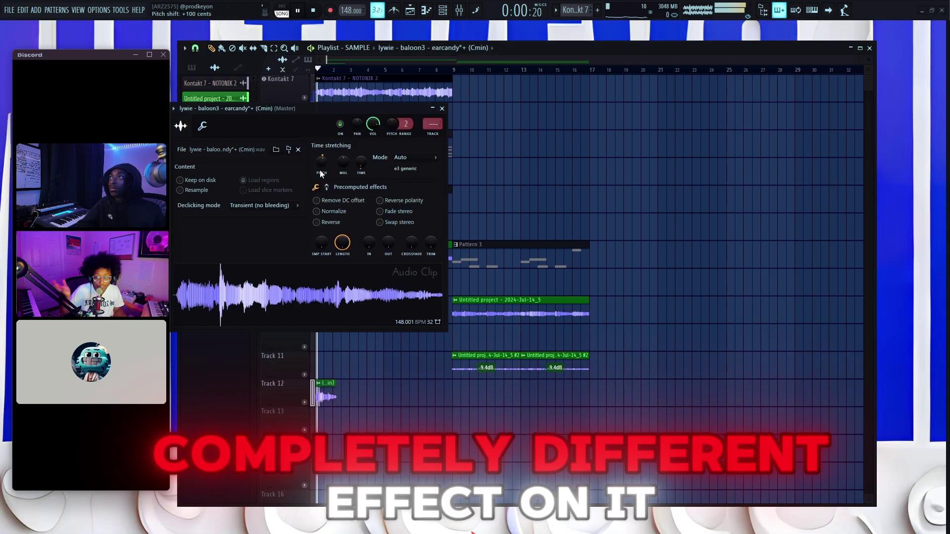
{"action": "key", "text": "space"}
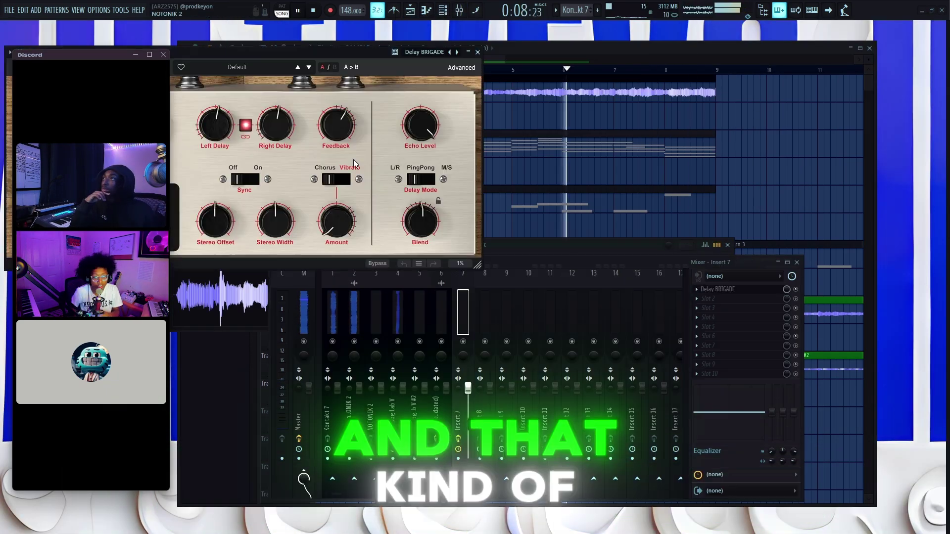
{"action": "left_click", "coordinate": [473, 220]}
{"action": "mouse_move", "coordinate": [445, 248]}
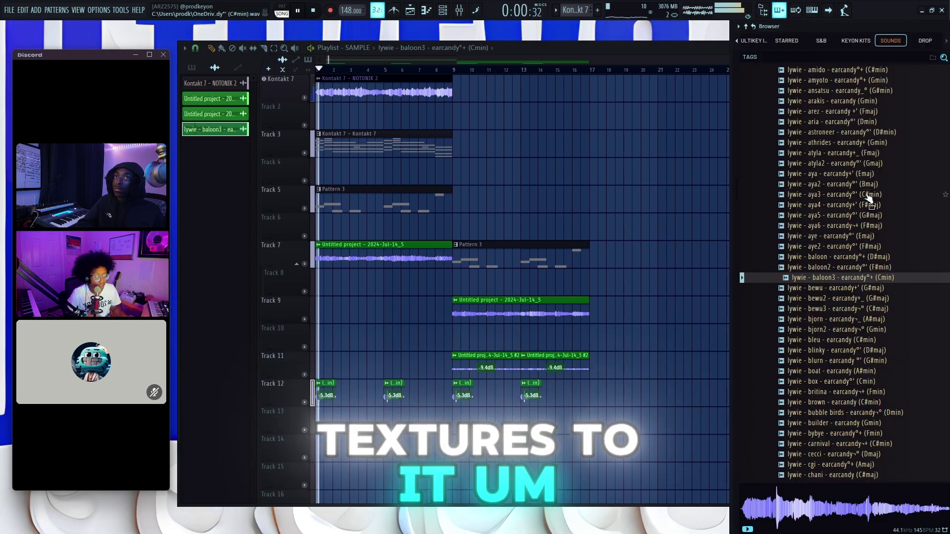
Step: Audition samples in the lywie charity kit's earcandies folder for another texture
{"action": "left_click", "coordinate": [866, 194]}
{"action": "scroll", "coordinate": [869, 195], "scroll_direction": "up", "scroll_amount": 4}
{"action": "left_click", "coordinate": [878, 195]}
{"action": "left_click", "coordinate": [885, 154]}
{"action": "left_click", "coordinate": [877, 176]}
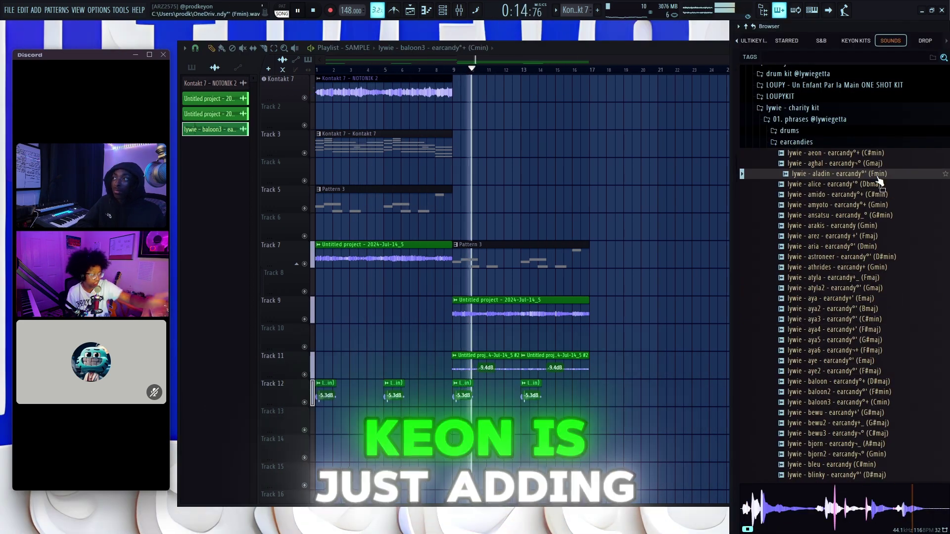
{"action": "left_click", "coordinate": [874, 196]}
{"action": "left_click", "coordinate": [867, 226]}
{"action": "left_click", "coordinate": [864, 247]}
{"action": "left_click", "coordinate": [858, 267]}
{"action": "left_click", "coordinate": [849, 330]}
{"action": "left_click", "coordinate": [842, 341]}
{"action": "scroll", "coordinate": [841, 371], "scroll_direction": "down", "scroll_amount": 2}
{"action": "left_click", "coordinate": [869, 392]}
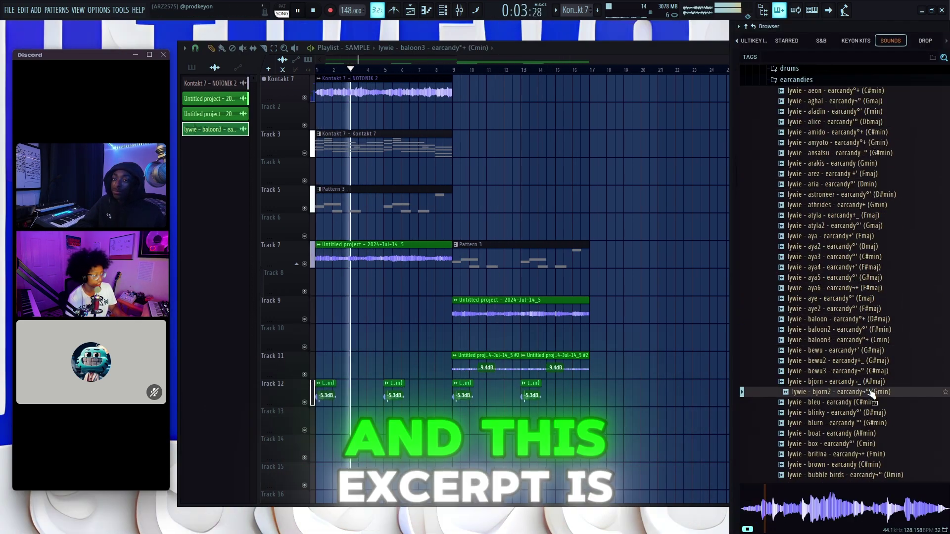
{"action": "left_click", "coordinate": [871, 402]}
Step: Audition samples in the soundscapes folder and add lywie - majestic - soundscape (C#min) to Track 13
{"action": "scroll", "coordinate": [866, 396], "scroll_direction": "up", "scroll_amount": 4}
{"action": "left_click", "coordinate": [795, 330]}
{"action": "scroll", "coordinate": [798, 332], "scroll_direction": "down", "scroll_amount": 3}
{"action": "left_click", "coordinate": [849, 199]}
{"action": "left_click", "coordinate": [862, 356]}
{"action": "left_click", "coordinate": [870, 429]}
{"action": "scroll", "coordinate": [870, 430], "scroll_direction": "down", "scroll_amount": 1}
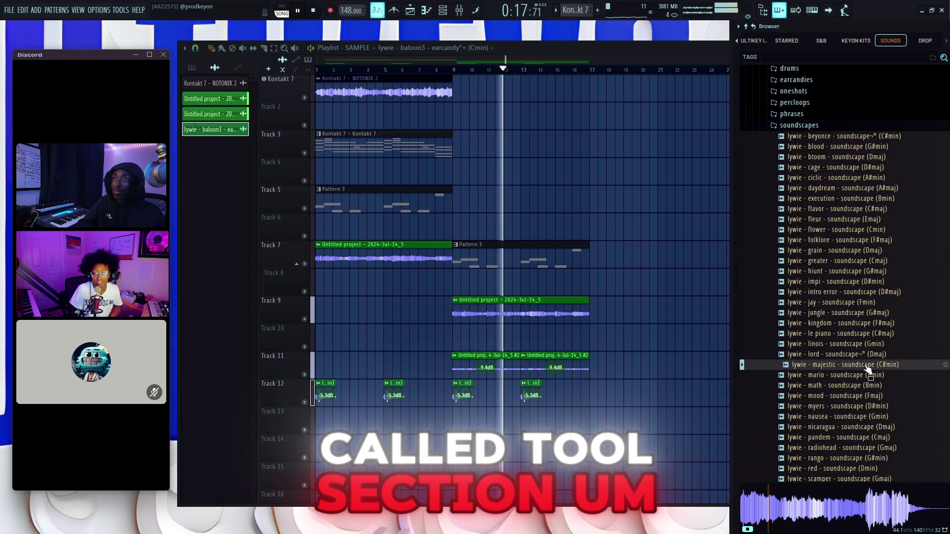
{"action": "left_click_drag", "start_coordinate": [869, 369], "coordinate": [573, 417]}
Step: Open the majestic soundscape's clip settings and the first effect slot of its mixer track, and close the mixer
{"action": "double_click", "coordinate": [634, 416]}
{"action": "left_click", "coordinate": [318, 91]}
{"action": "key", "text": "F9"}
{"action": "left_click", "coordinate": [707, 289]}
{"action": "left_click", "coordinate": [594, 208]}
{"action": "left_click", "coordinate": [378, 77]}
{"action": "left_click", "coordinate": [800, 262]}
Step: Move the majestic soundscape on Track 13 to bar 5, lower its gain to -12.3 dB and place a copy at bar 13
{"action": "left_click_drag", "start_coordinate": [553, 410], "coordinate": [416, 406]}
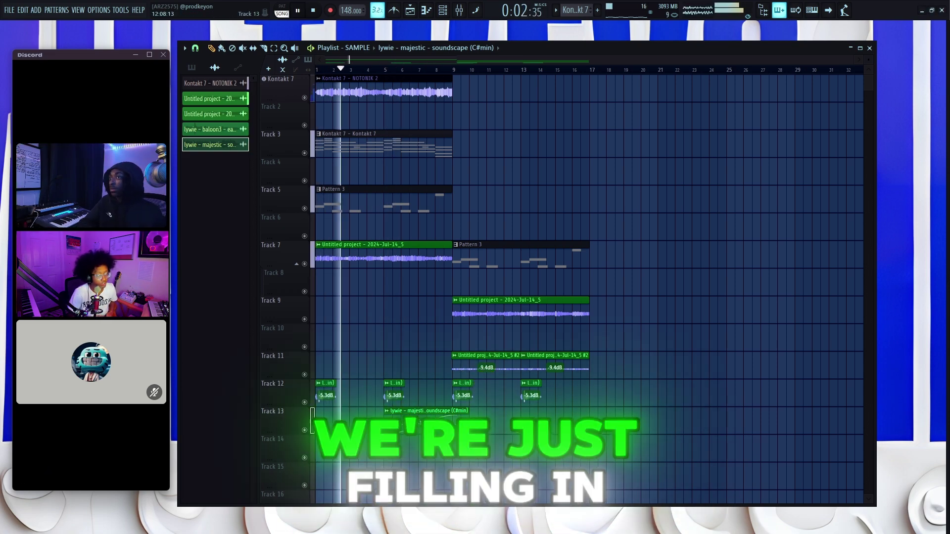
{"action": "left_click_drag", "start_coordinate": [452, 405], "coordinate": [452, 438]}
{"action": "key", "text": "p"}
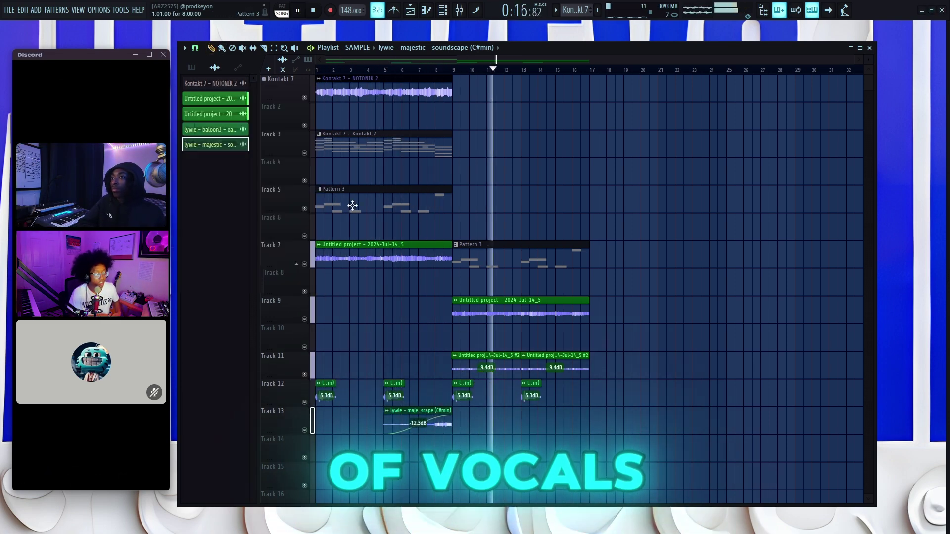
{"action": "left_click", "coordinate": [528, 421]}
Step: Audition more samples in the earcandies folder and add lywie - jhonson - earcandy (Fmin) to Track 14
{"action": "mouse_move", "coordinate": [833, 311]}
{"action": "scroll", "coordinate": [831, 311], "scroll_direction": "up", "scroll_amount": 2}
{"action": "left_click", "coordinate": [801, 330]}
{"action": "scroll", "coordinate": [848, 290], "scroll_direction": "down", "scroll_amount": 15}
{"action": "left_click", "coordinate": [850, 269]}
{"action": "left_click", "coordinate": [849, 258]}
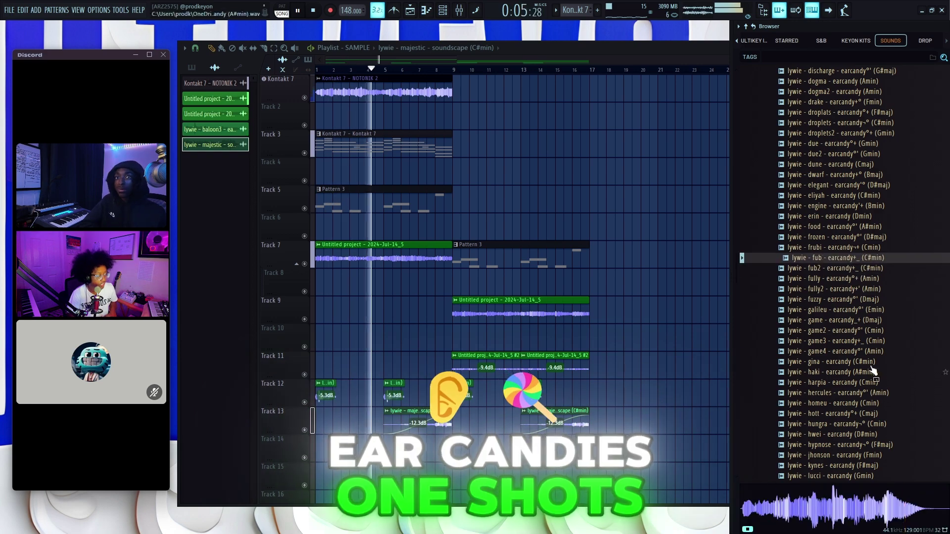
{"action": "left_click", "coordinate": [869, 332]}
{"action": "left_click", "coordinate": [869, 366]}
{"action": "left_click", "coordinate": [859, 405]}
{"action": "scroll", "coordinate": [857, 396], "scroll_direction": "down", "scroll_amount": 4}
{"action": "left_click", "coordinate": [856, 363]}
{"action": "left_click", "coordinate": [853, 332]}
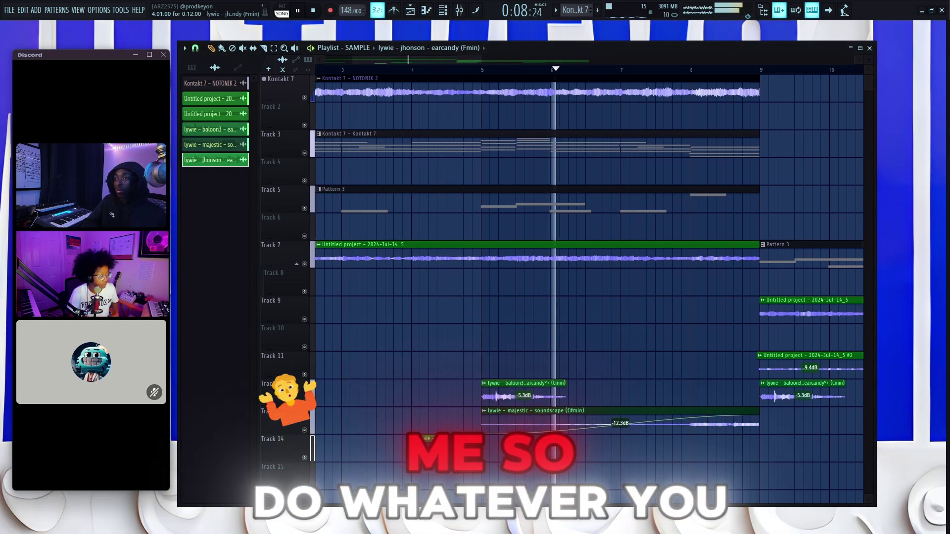
{"action": "double_click", "coordinate": [489, 458]}
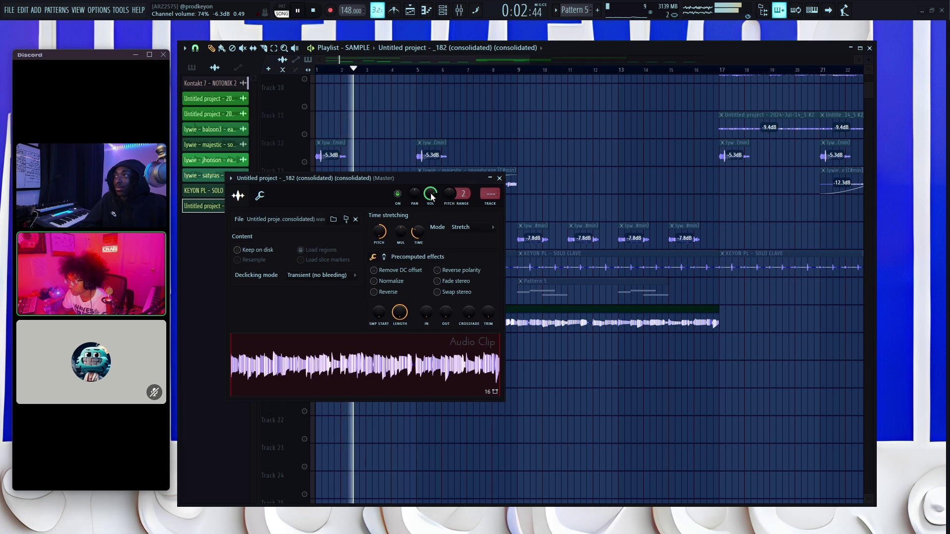
Step: Close the consolidated clip's settings and listen to Track 18 soloed along the playlist
{"action": "key", "text": "Escape"}
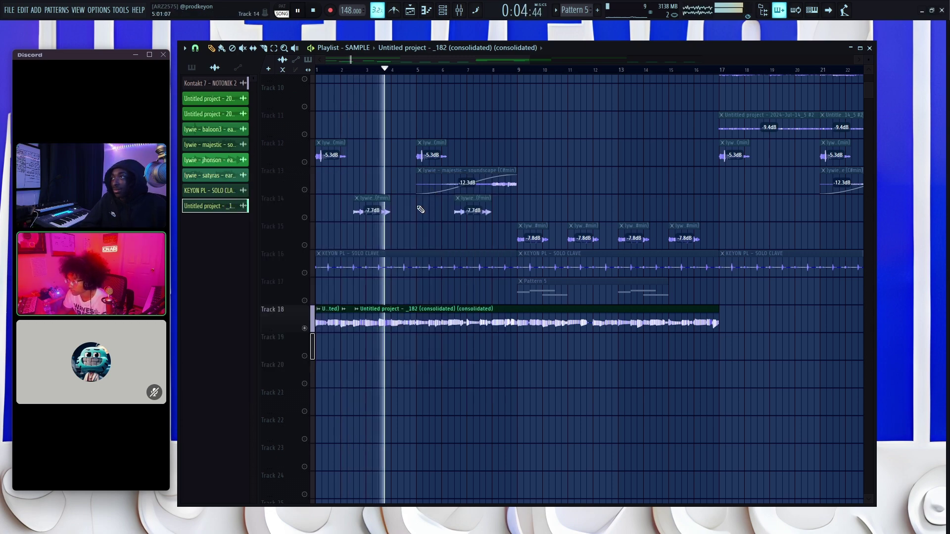
{"action": "scroll", "coordinate": [278, 357], "scroll_direction": "up", "scroll_amount": 4}
{"action": "scroll", "coordinate": [555, 304], "scroll_direction": "down", "scroll_amount": 1}
{"action": "scroll", "coordinate": [558, 307], "scroll_direction": "down", "scroll_amount": 3}
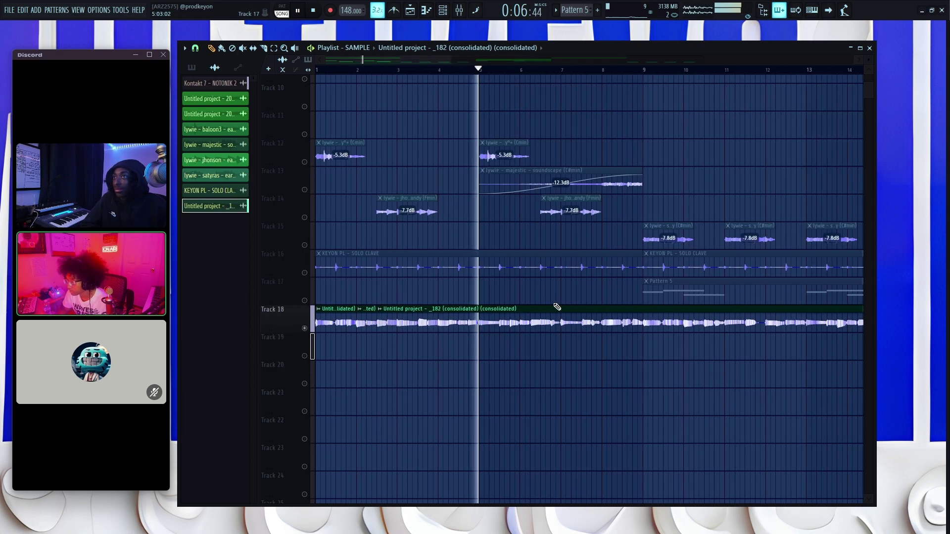
{"action": "scroll", "coordinate": [311, 319], "scroll_direction": "up", "scroll_amount": 5}
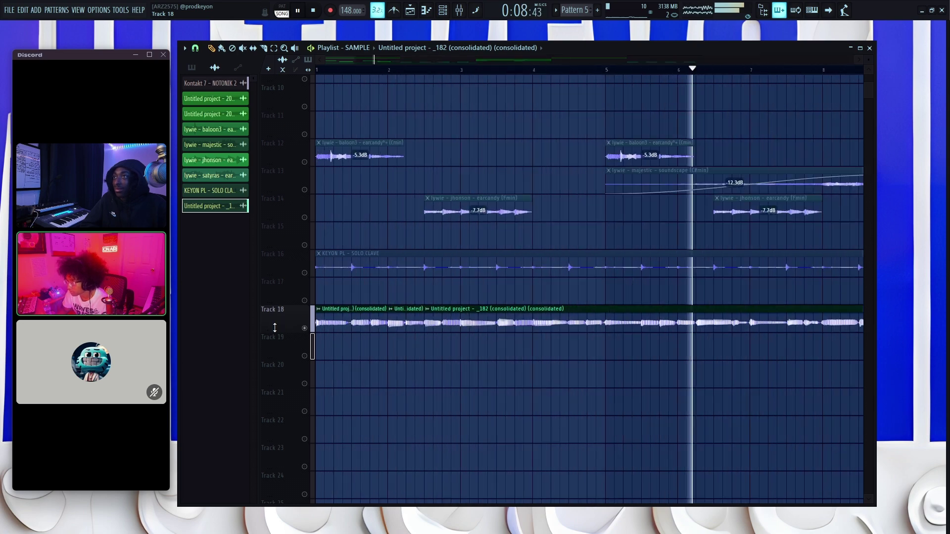
{"action": "scroll", "coordinate": [360, 297], "scroll_direction": "down", "scroll_amount": 5}
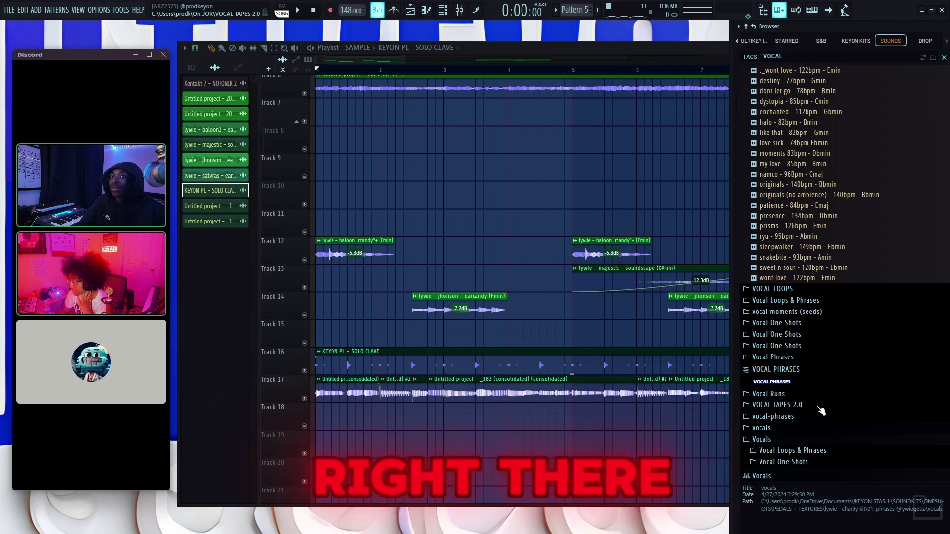
Step: Look through the vocal folders and preview the Biotone Project vocal phrases in the processed-vocals folder
{"action": "left_click", "coordinate": [794, 431]}
{"action": "scroll", "coordinate": [792, 306], "scroll_direction": "up", "scroll_amount": 5}
{"action": "scroll", "coordinate": [794, 303], "scroll_direction": "up", "scroll_amount": 3}
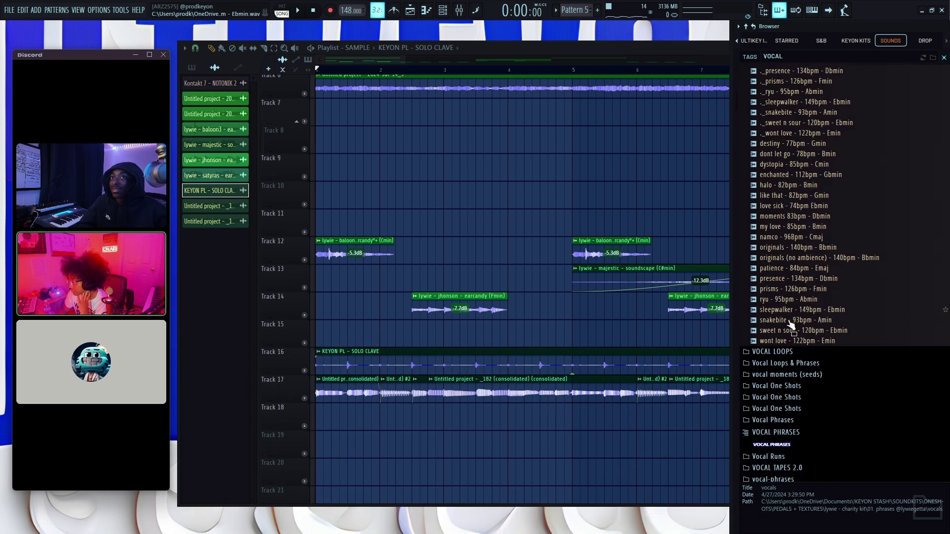
{"action": "scroll", "coordinate": [792, 297], "scroll_direction": "down", "scroll_amount": 9}
{"action": "left_click", "coordinate": [780, 106]}
{"action": "left_click", "coordinate": [782, 114]}
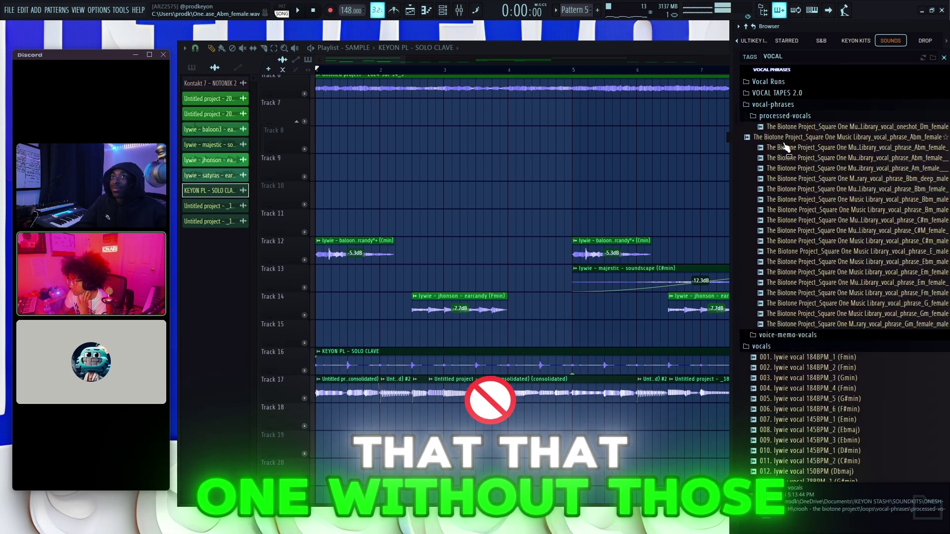
{"action": "left_click", "coordinate": [812, 148]}
{"action": "left_click", "coordinate": [795, 211]}
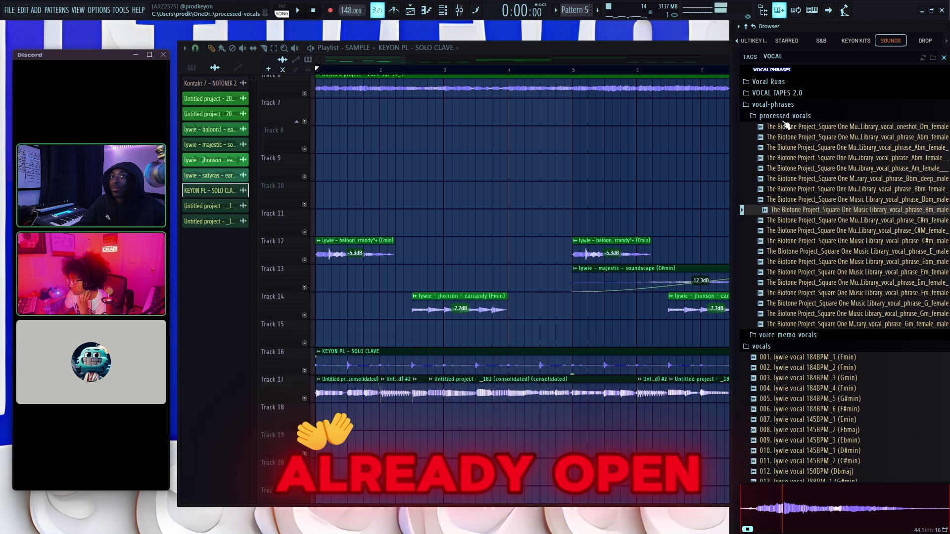
{"action": "left_click", "coordinate": [796, 231]}
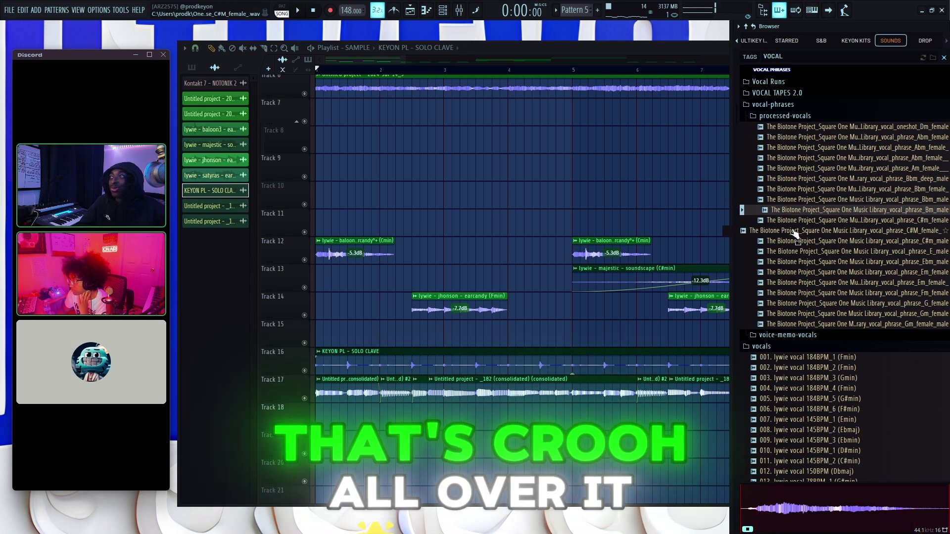
Step: Preview the KEYMAJOR - AWAKENING (G 90) vocal in the !WET folder of VOCAL TAPES 2.0
{"action": "left_click", "coordinate": [806, 118]}
{"action": "left_click", "coordinate": [804, 95]}
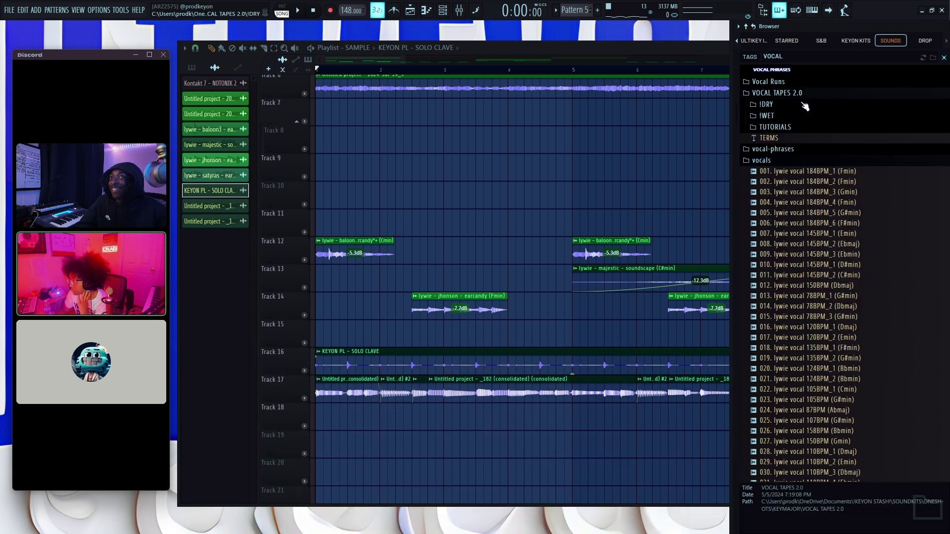
{"action": "left_click", "coordinate": [802, 118]}
{"action": "left_click", "coordinate": [801, 158]}
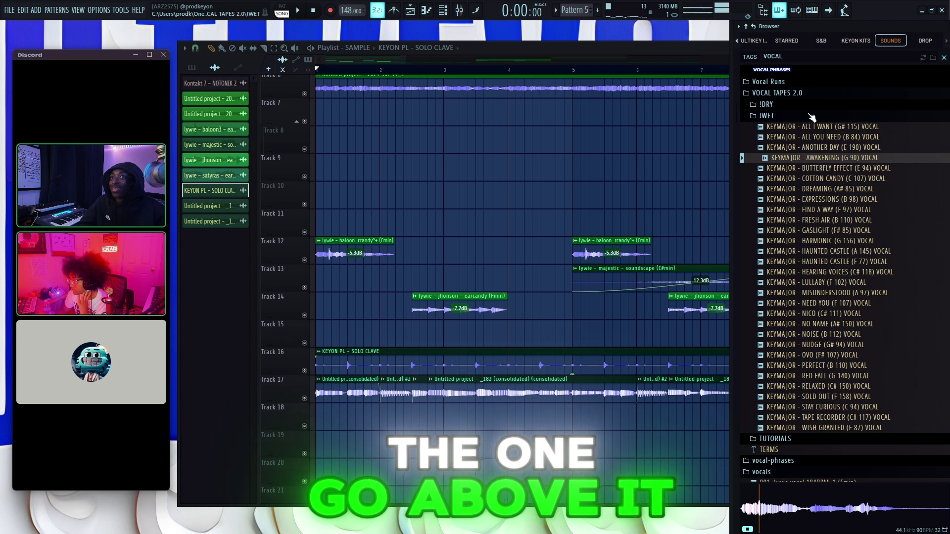
Step: Preview a sample in the Vocal Runs folder, close the folder and look through the lywie vocals
{"action": "left_click", "coordinate": [802, 93]}
{"action": "left_click", "coordinate": [801, 82]}
{"action": "left_click", "coordinate": [801, 83]}
{"action": "left_click", "coordinate": [800, 83]}
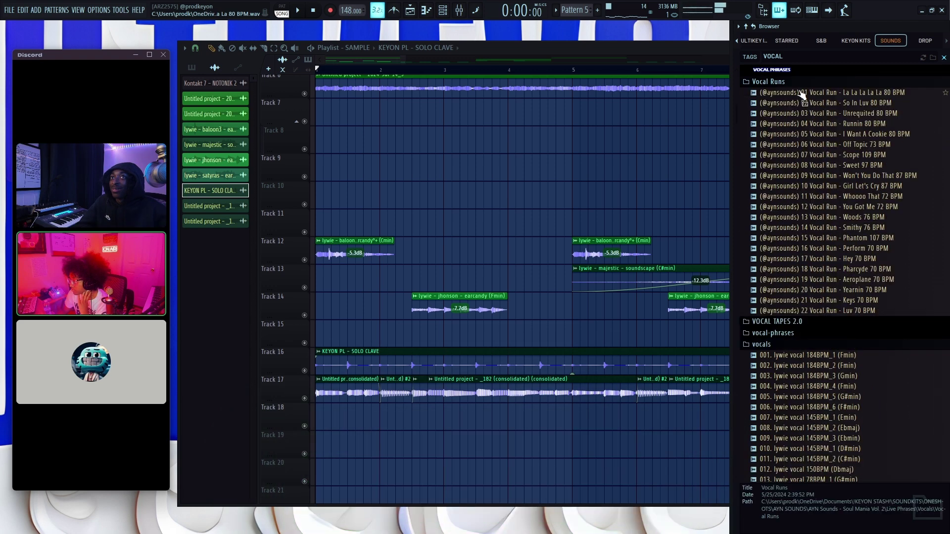
{"action": "left_click", "coordinate": [801, 114]}
{"action": "scroll", "coordinate": [801, 114], "scroll_direction": "up", "scroll_amount": 5}
{"action": "left_click", "coordinate": [778, 275]}
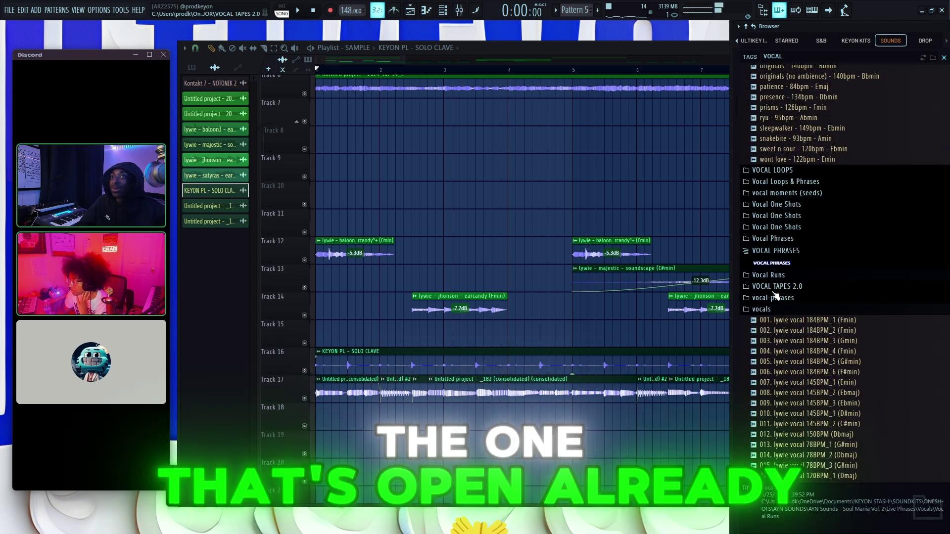
{"action": "scroll", "coordinate": [798, 337], "scroll_direction": "down", "scroll_amount": 6}
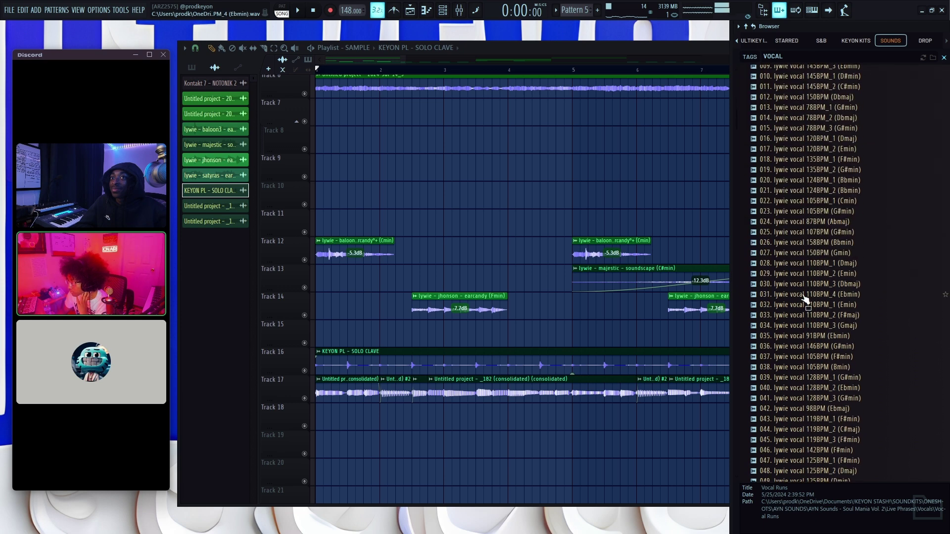
{"action": "scroll", "coordinate": [805, 296], "scroll_direction": "up", "scroll_amount": 13}
Step: Preview the originals and originals (no ambience) 140bpm Bbmin samples in the Vocal Loops folder
{"action": "left_click", "coordinate": [804, 320]}
{"action": "scroll", "coordinate": [806, 307], "scroll_direction": "down", "scroll_amount": 1}
{"action": "left_click", "coordinate": [807, 303]}
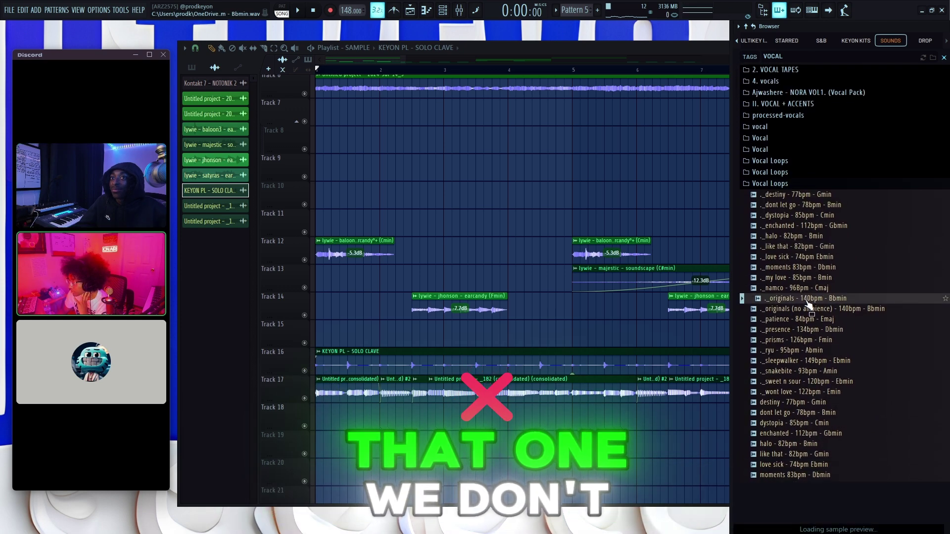
{"action": "scroll", "coordinate": [808, 303], "scroll_direction": "down", "scroll_amount": 9}
{"action": "left_click", "coordinate": [814, 240]}
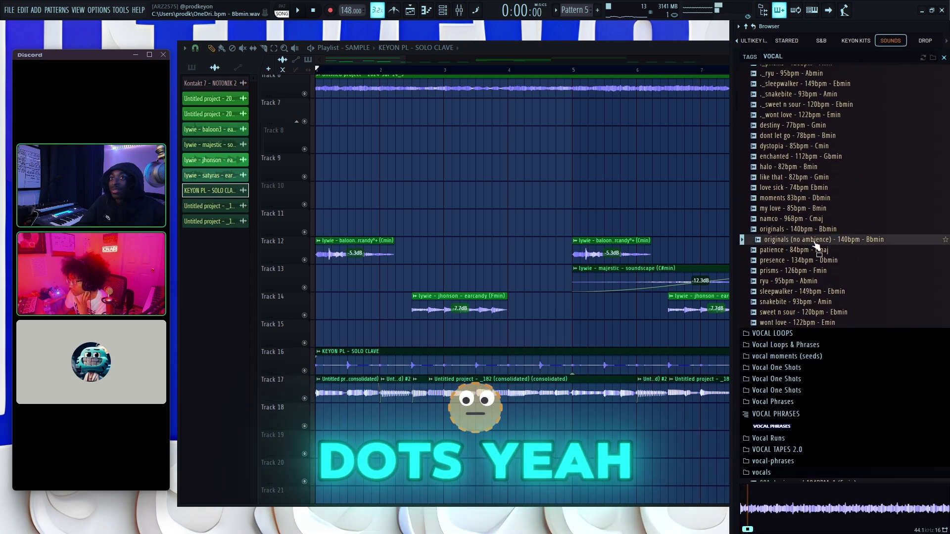
Step: Preview the namco - 96bpm - Cmaj vocal loop and add it at bar 1 of Track 10, normalized with its volume at 59%
{"action": "left_click", "coordinate": [815, 221]}
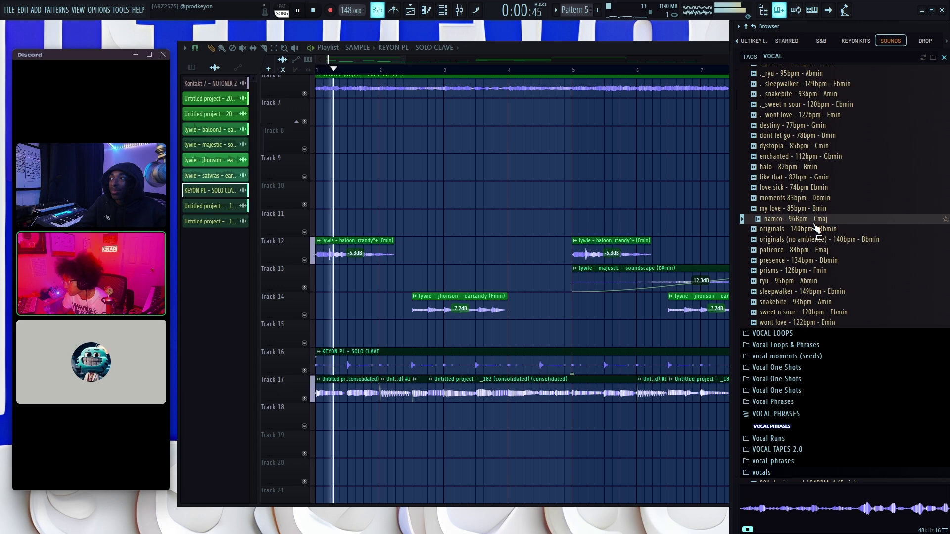
{"action": "left_click_drag", "start_coordinate": [815, 224], "coordinate": [376, 193]}
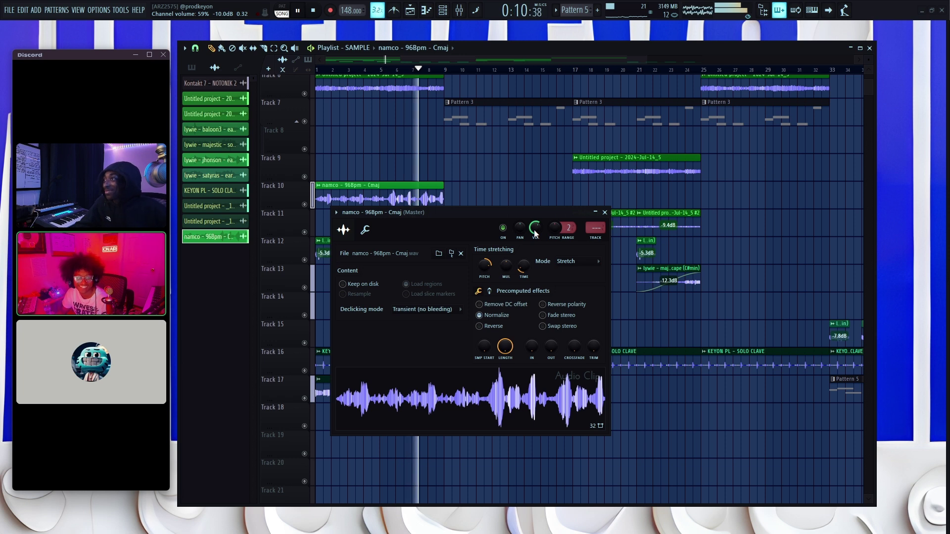
{"action": "key", "text": "Escape"}
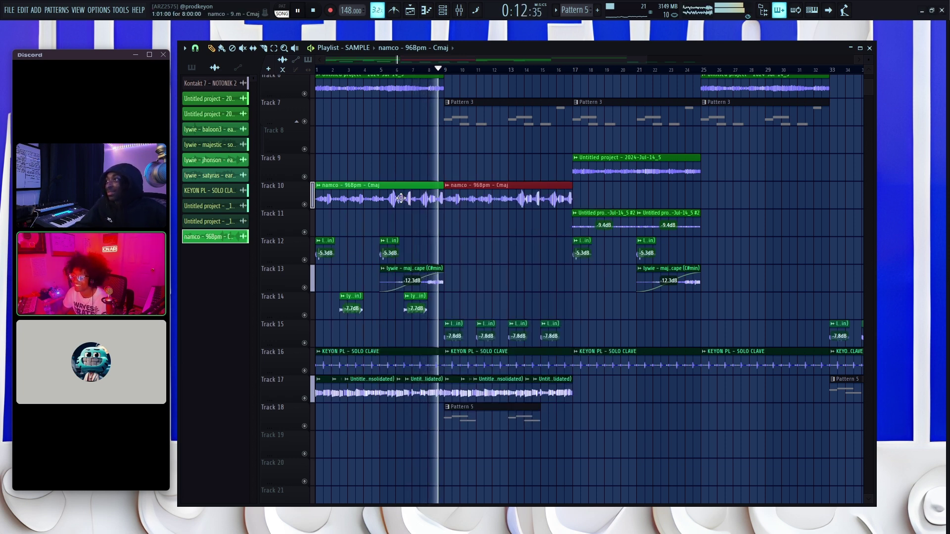